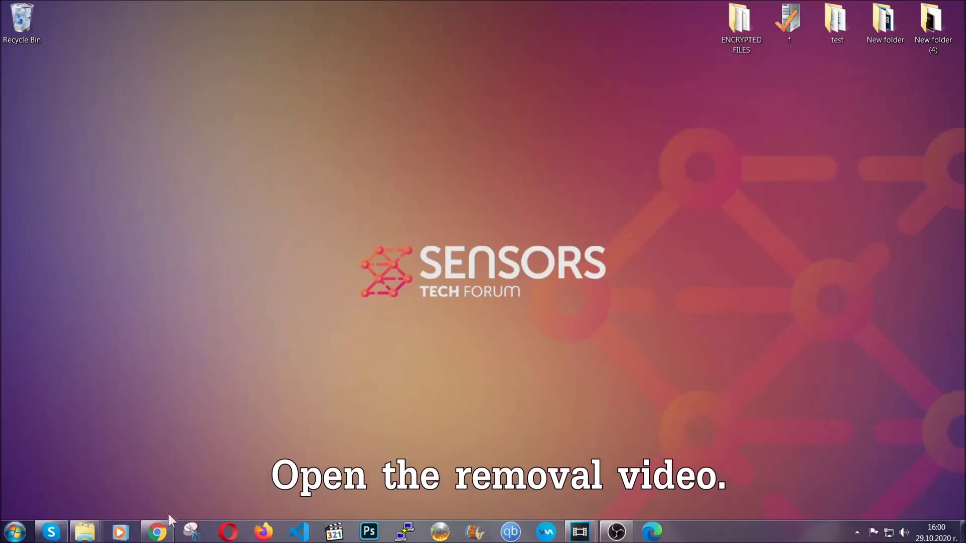
Bring up Chrome and follow the Full Removal Guide link in the adware video's description
click(159, 532)
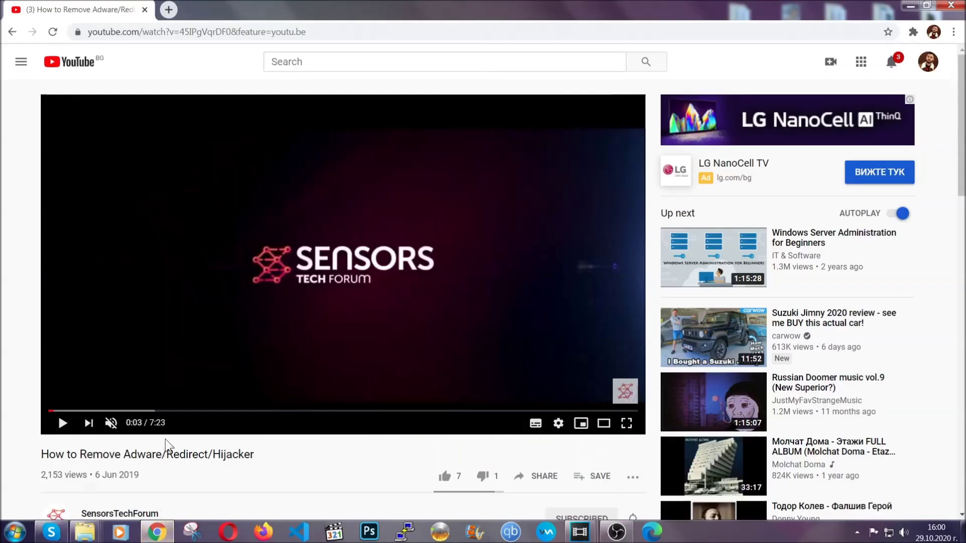
scroll(193, 354, down, 3)
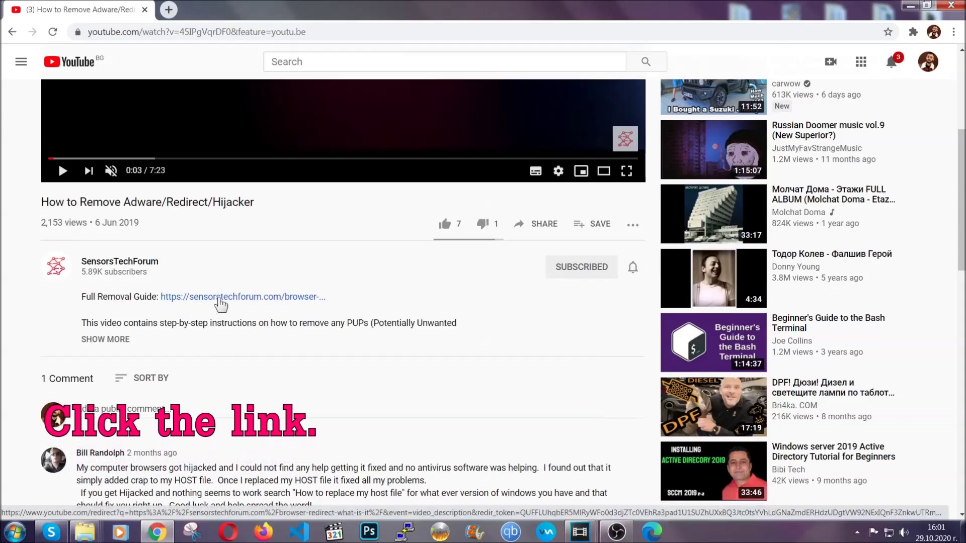
click(220, 299)
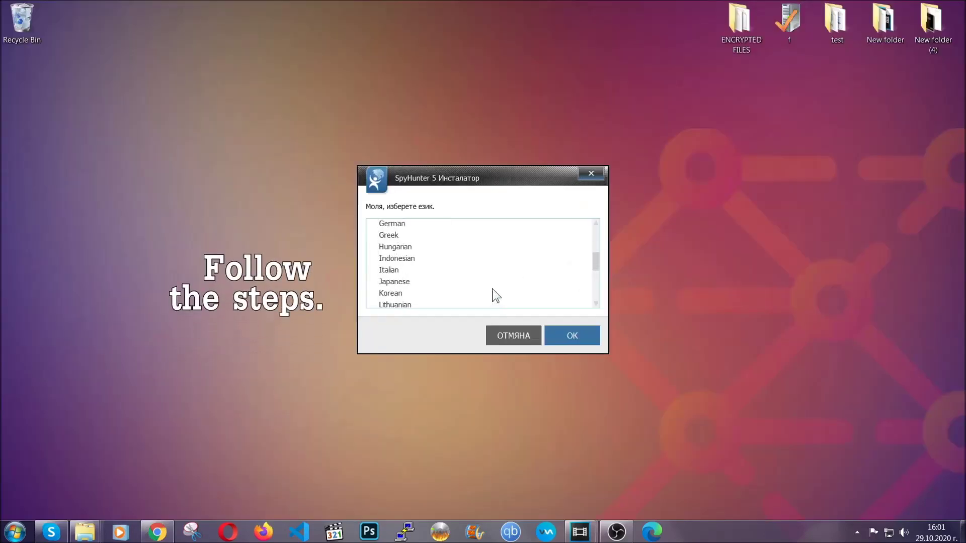
scroll(499, 304, down, 2)
scroll(491, 303, up, 2)
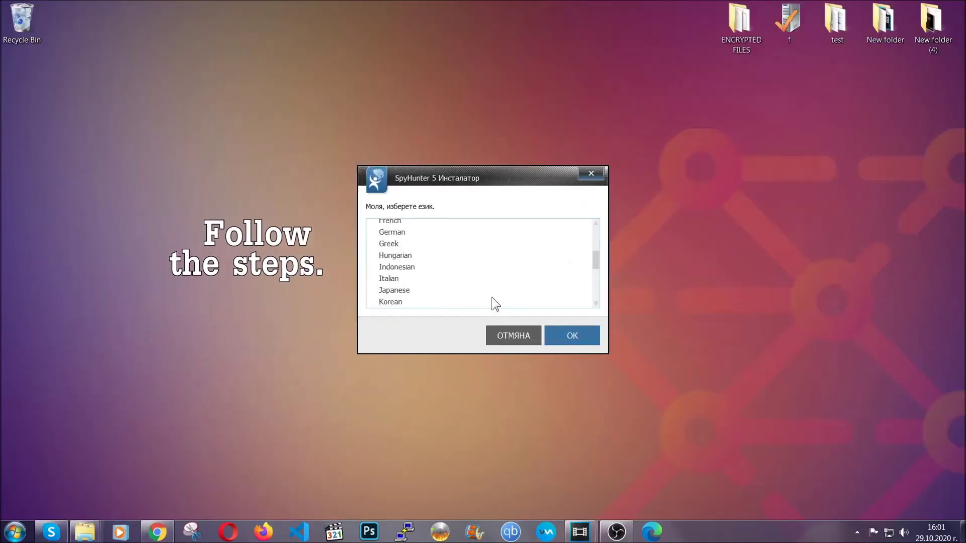
scroll(461, 292, up, 2)
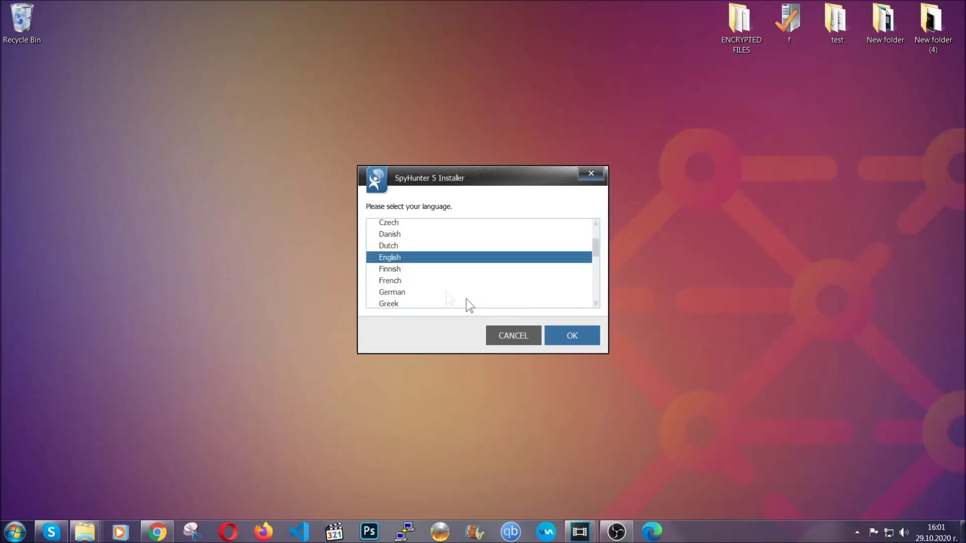
Install SpyHunter 5 in English, accepting the EULA and Privacy Policy, and finish setup
click(569, 339)
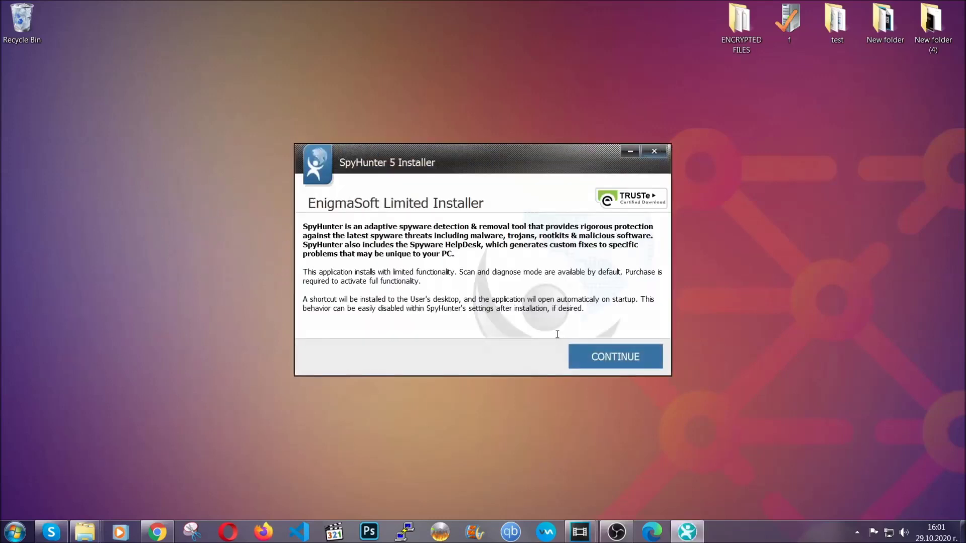
click(580, 351)
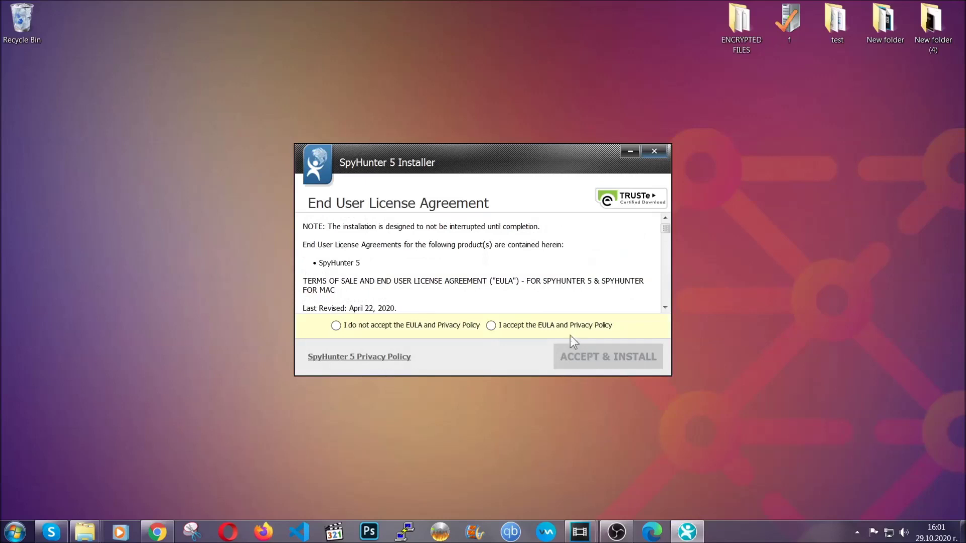
click(566, 324)
click(582, 350)
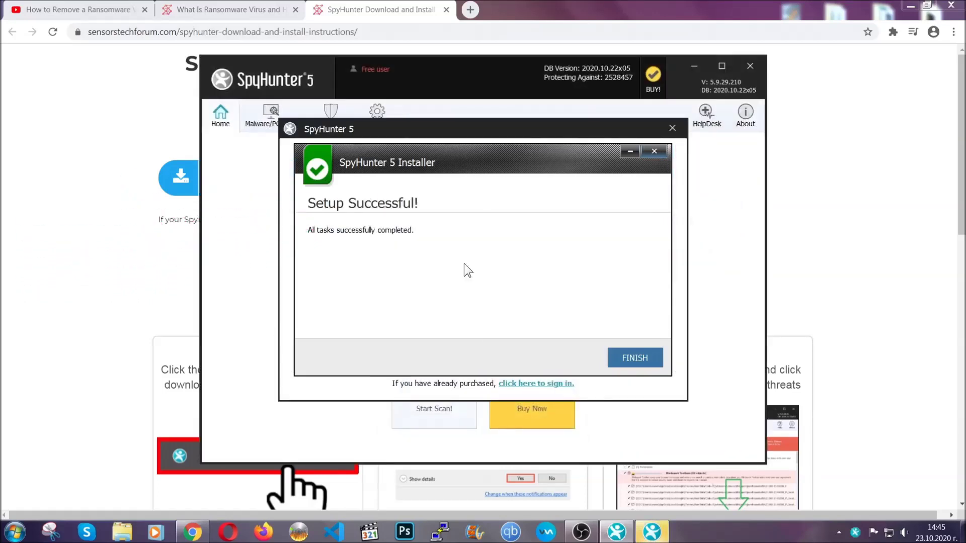
click(618, 359)
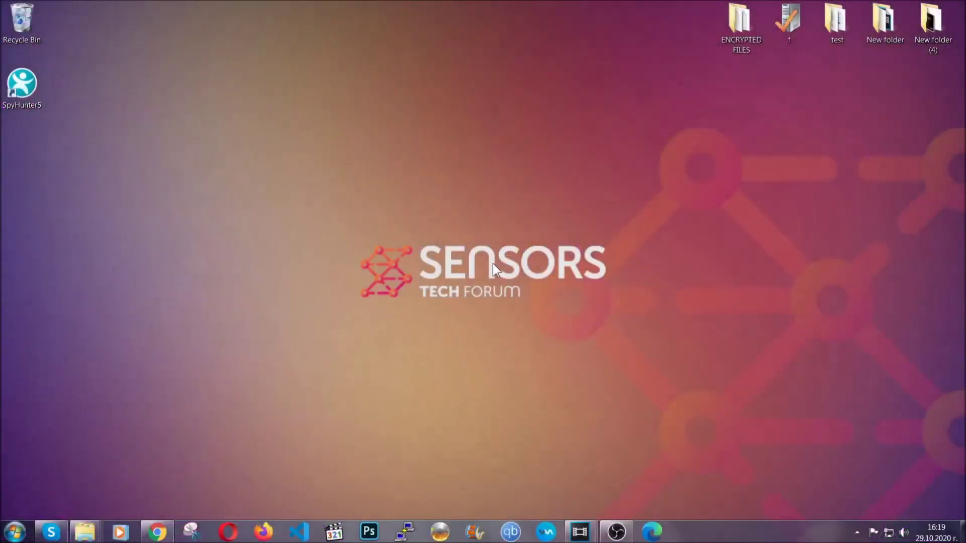
Open Programs and Features with the APPWIZ.CPL run command
key(super+r)
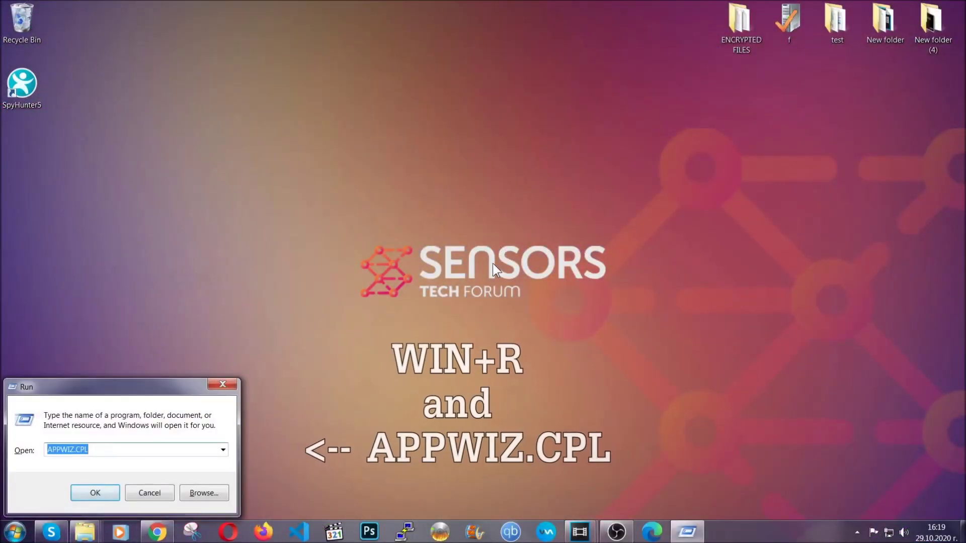
drag(102, 451, 19, 451)
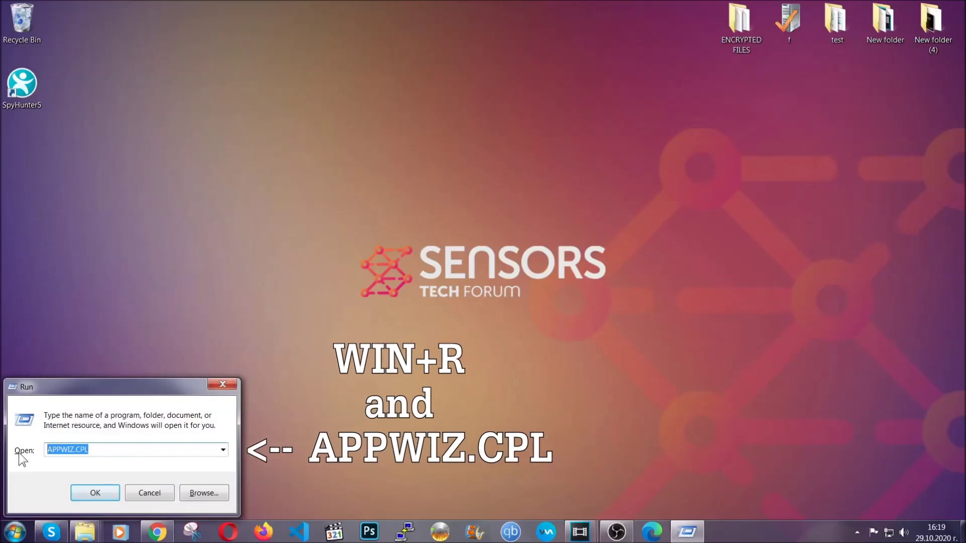
click(94, 488)
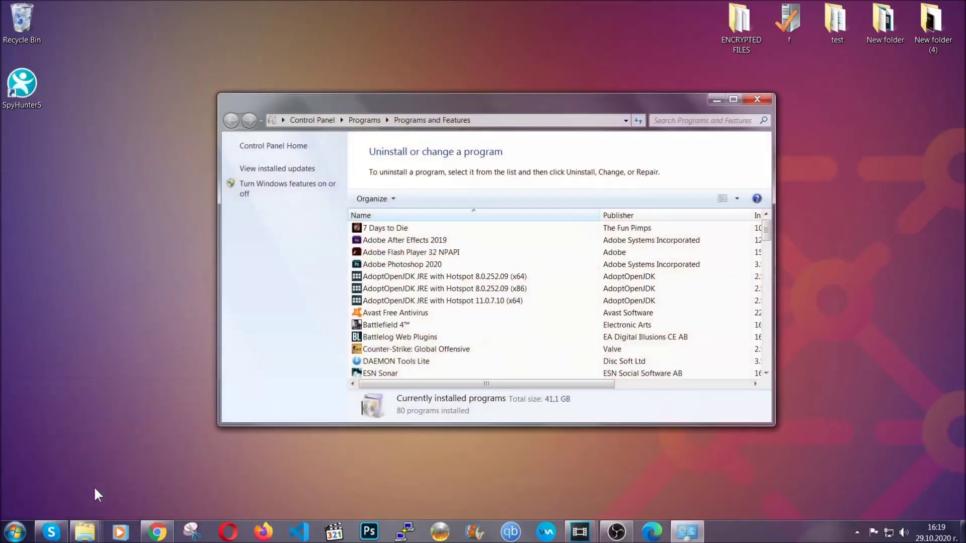
scroll(509, 269, down, 15)
scroll(514, 275, down, 8)
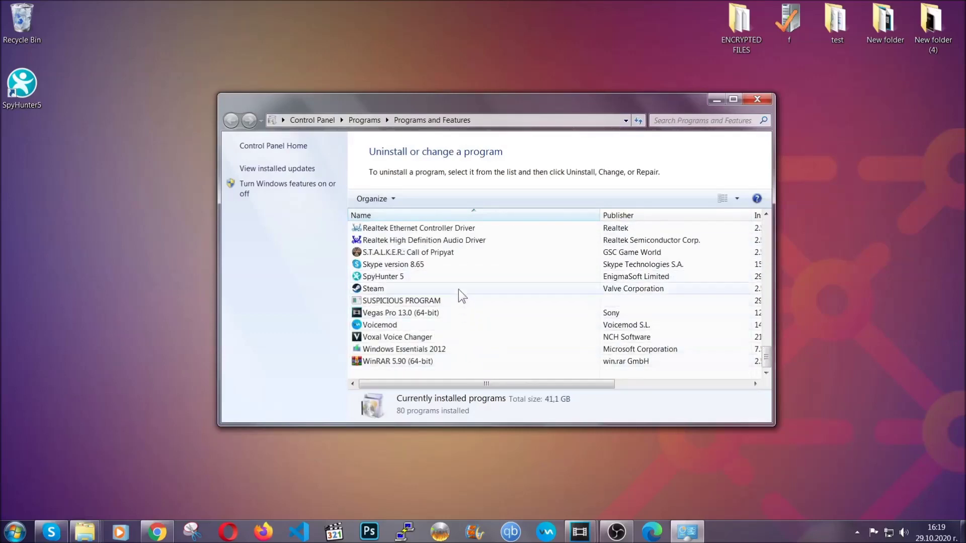
Uninstall SUSPICIOUS PROGRAM from the installed list and confirm its removal
click(411, 302)
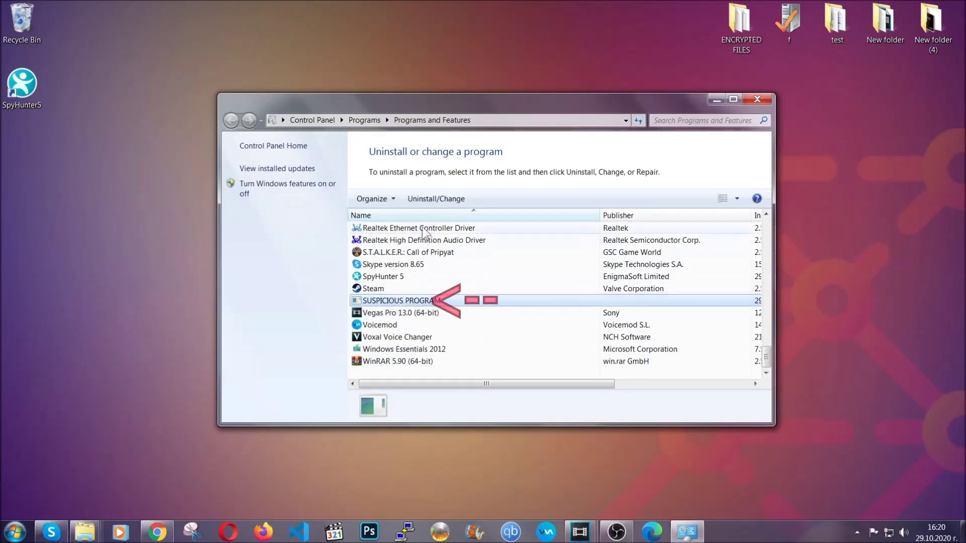
click(428, 197)
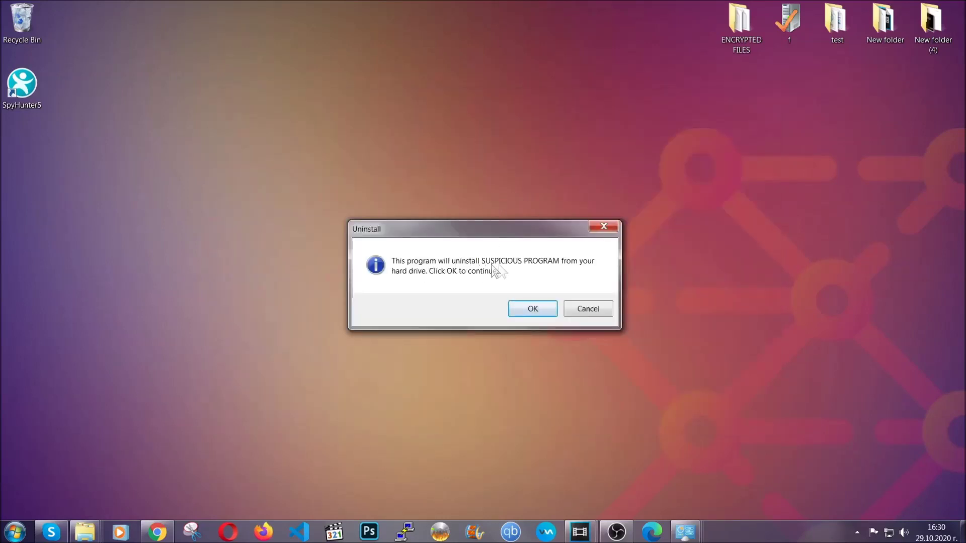
click(530, 312)
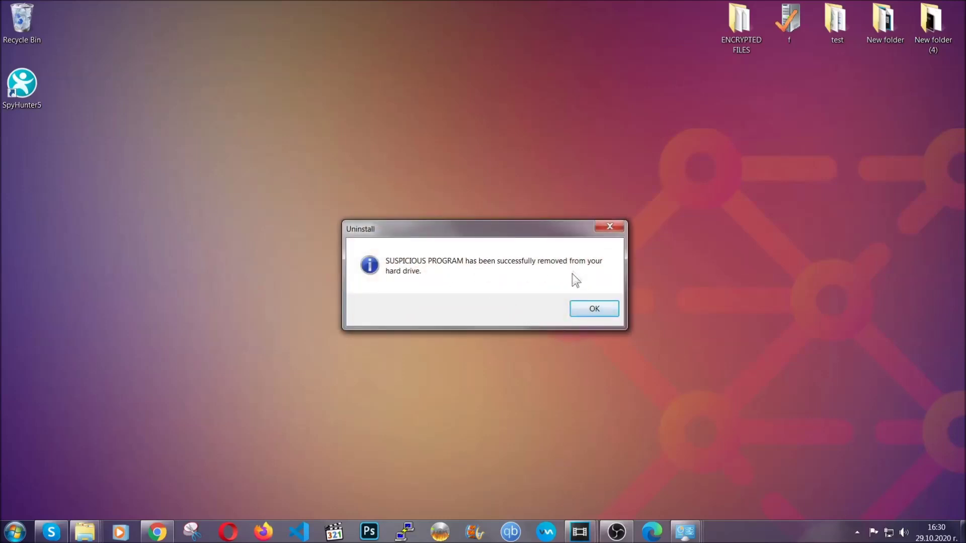
click(580, 306)
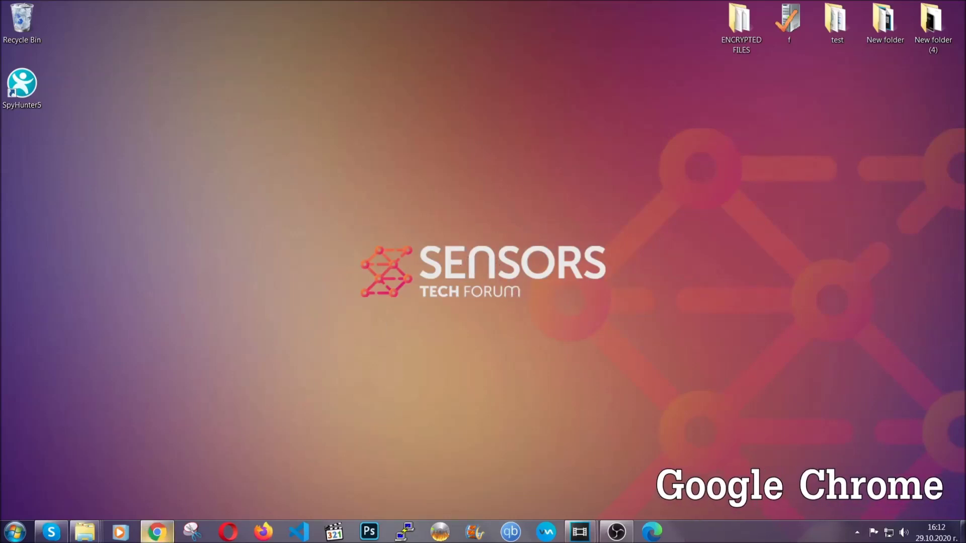
Clear Chrome's all-time browsing data via chrome://settings/clearBrowserData, leaving Passwords unticked
click(158, 532)
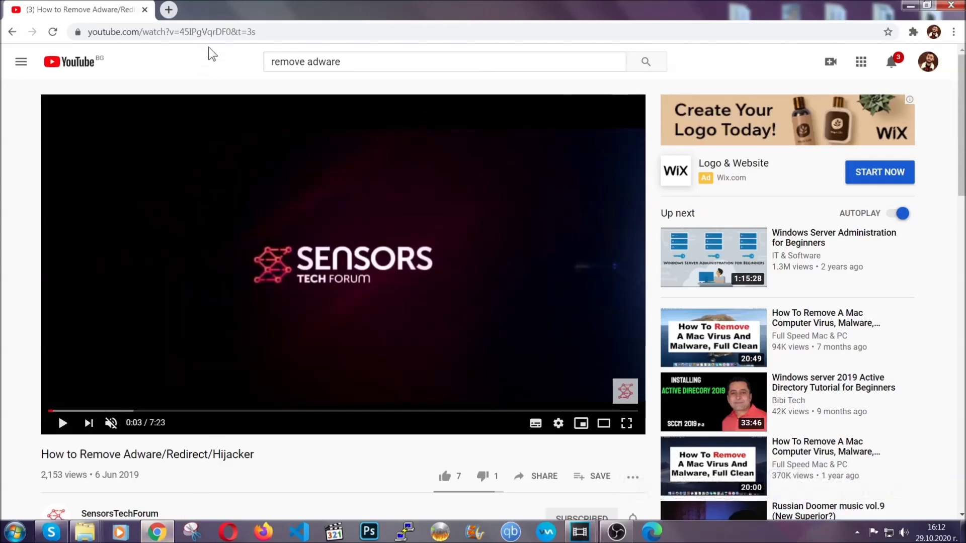
click(209, 34)
text(chro)
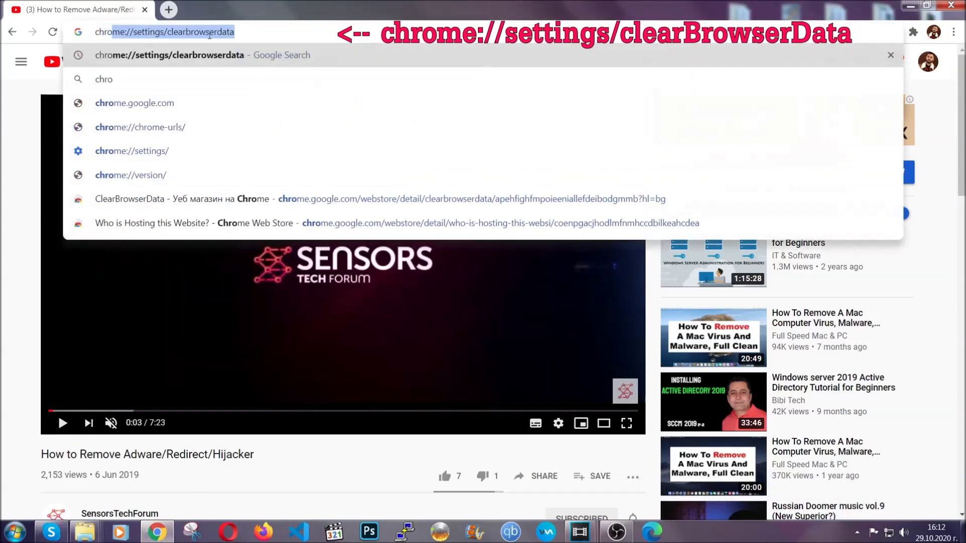
text(me:/)
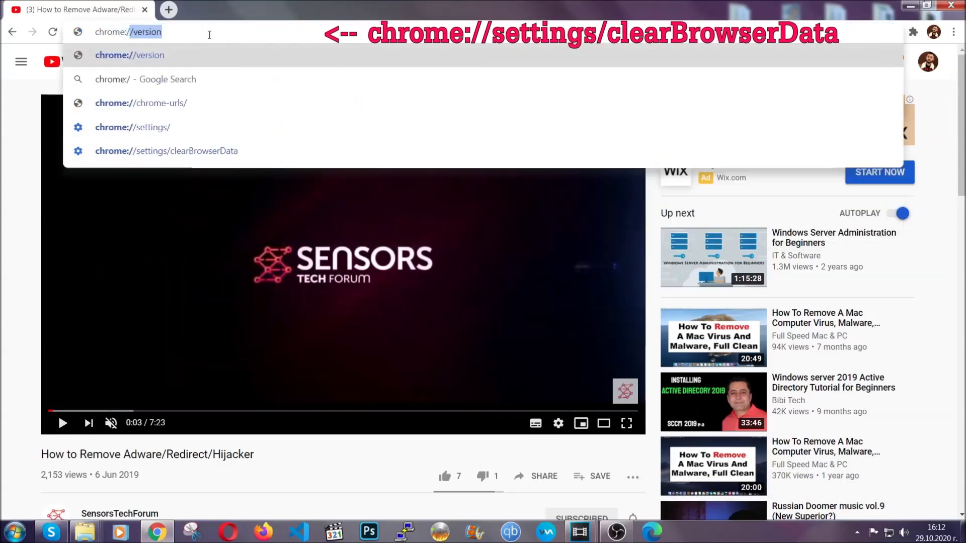
text(/setting)
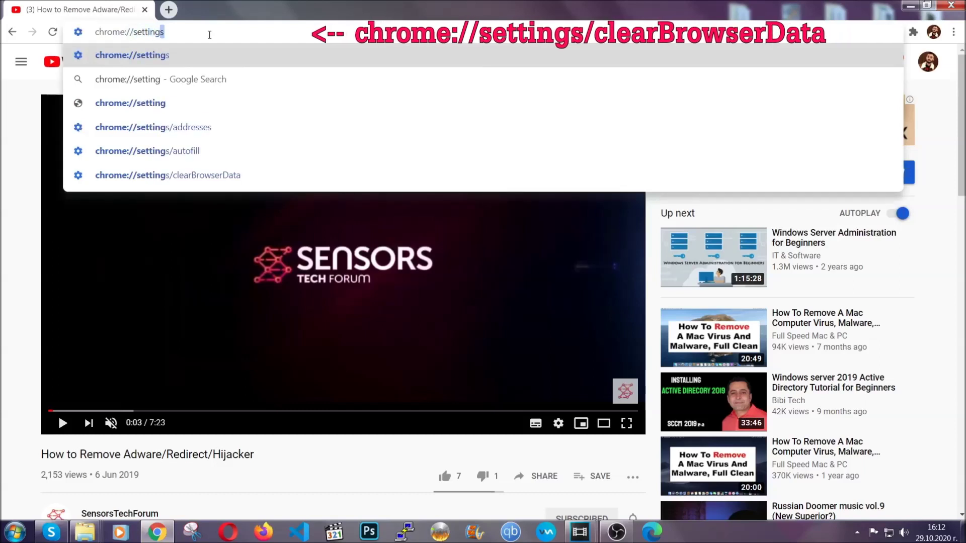
text(s/ce)
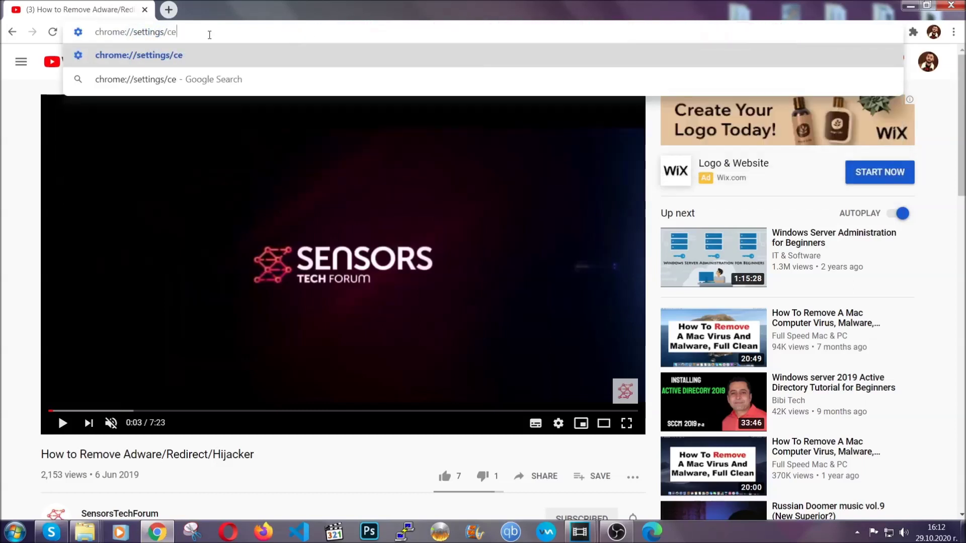
key(BackSpace)
text(learBrowserData)
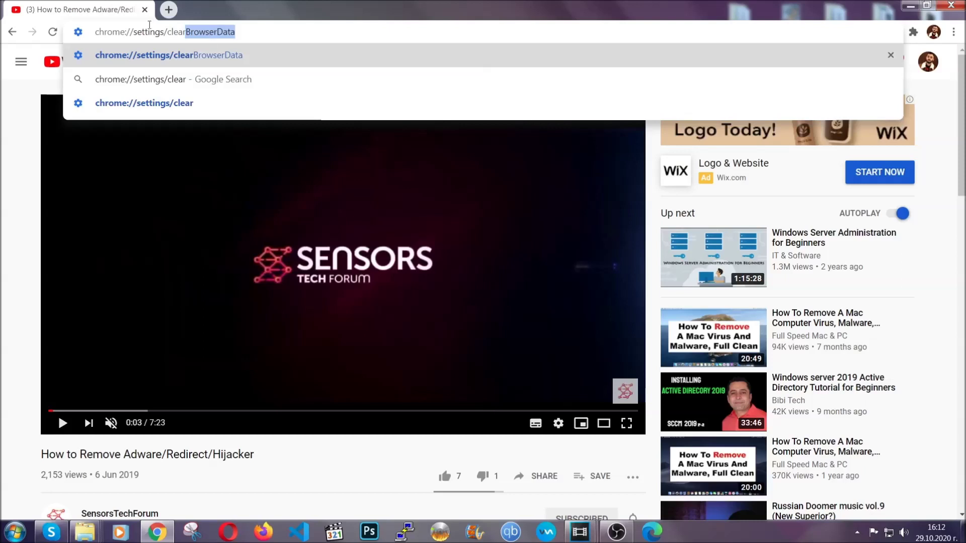
click(141, 58)
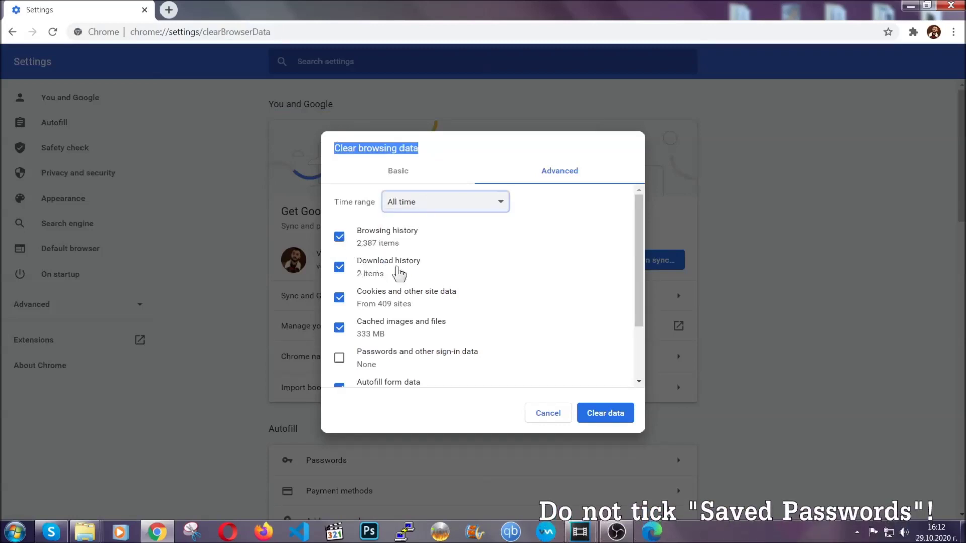
scroll(383, 332, down, 2)
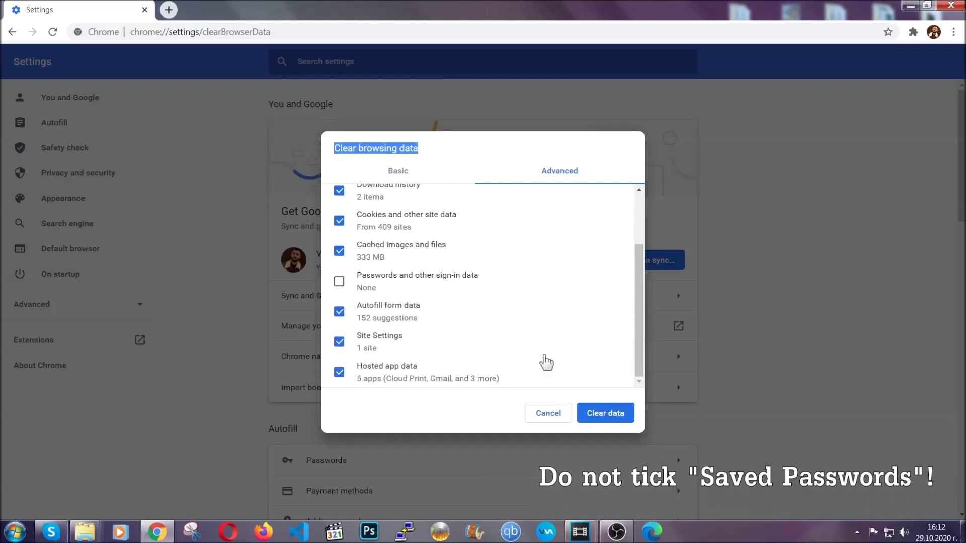
click(593, 414)
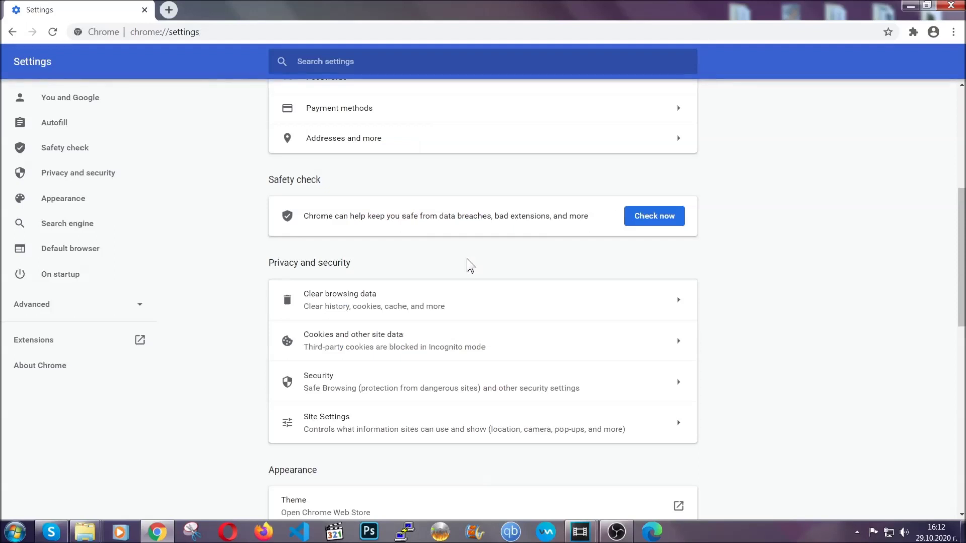
Remove the Bulk Media Downloader extension in Chrome's Extensions page, then minimise Chrome
click(954, 32)
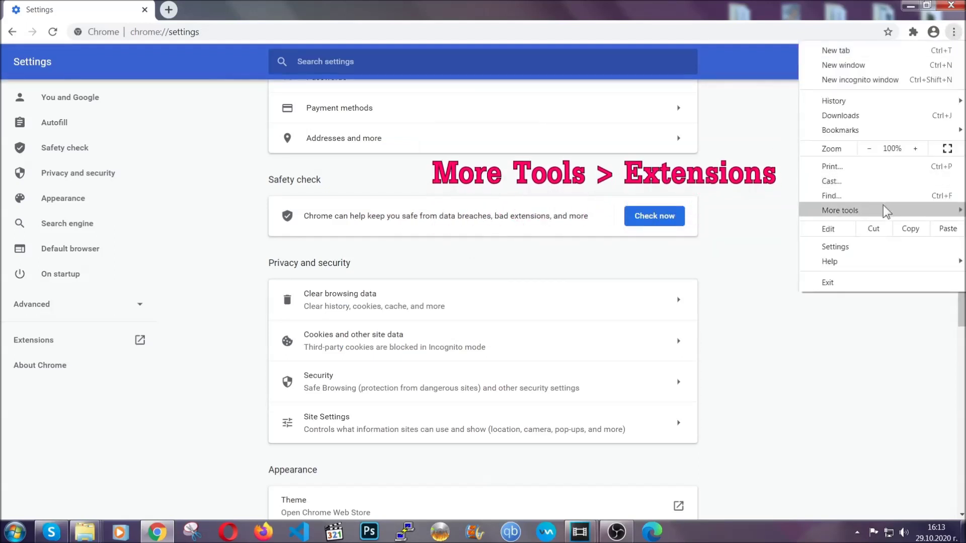
mouse_move(840, 210)
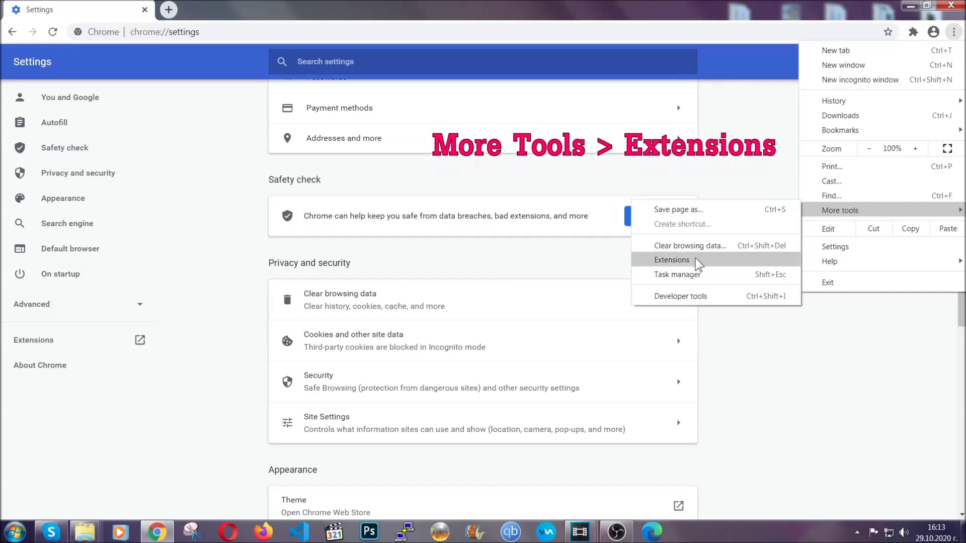
click(697, 263)
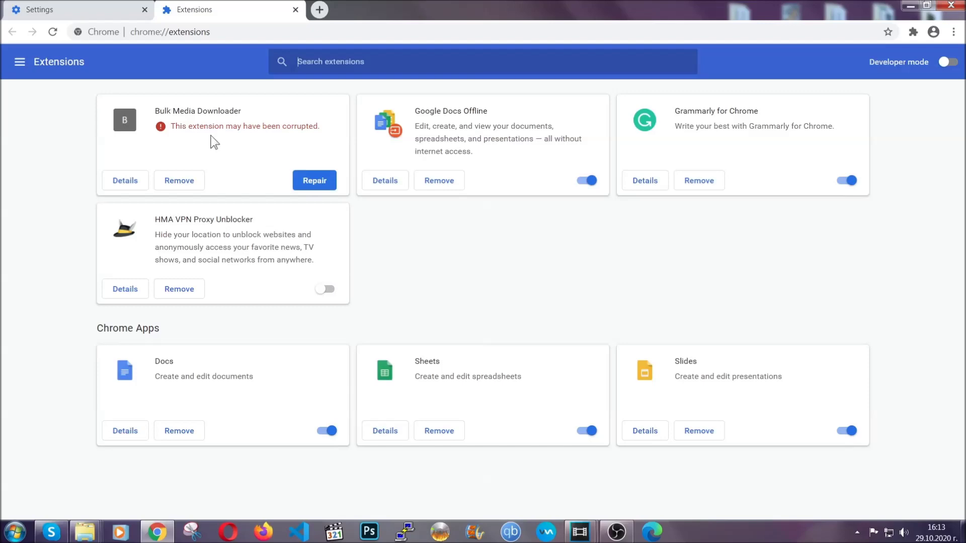
click(187, 182)
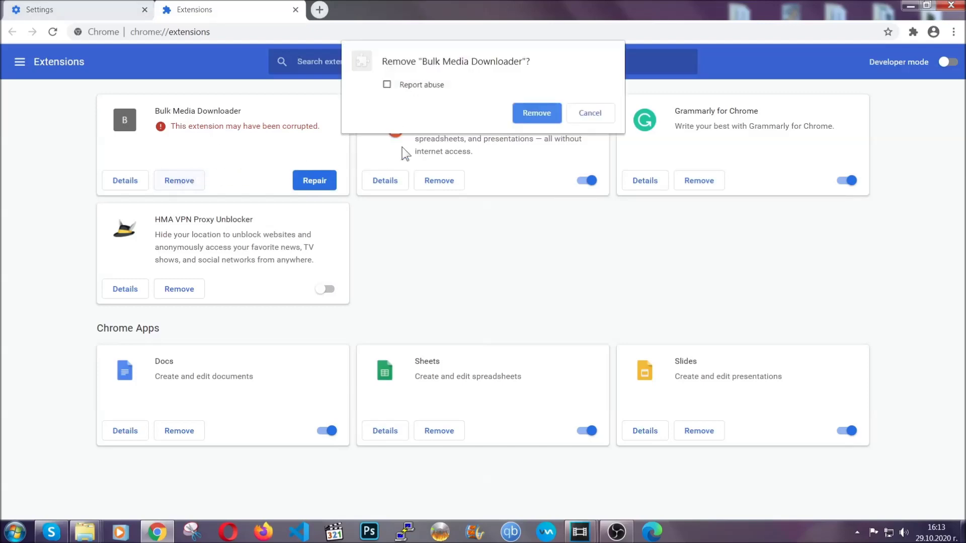
click(520, 109)
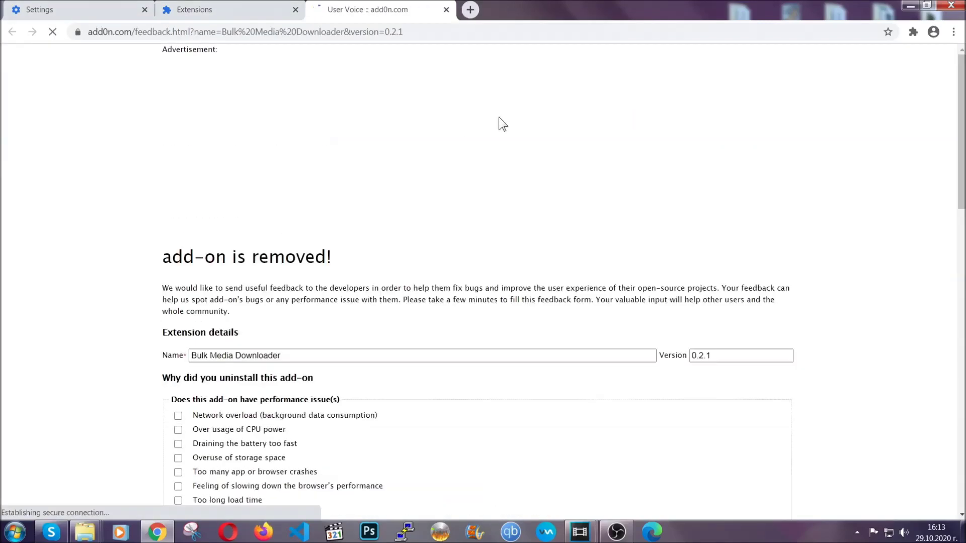
click(245, 11)
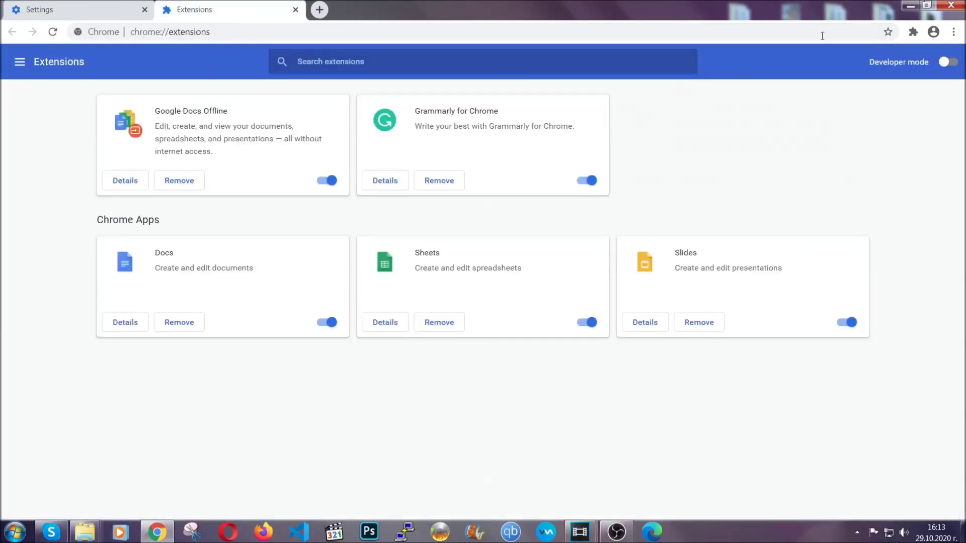
click(903, 6)
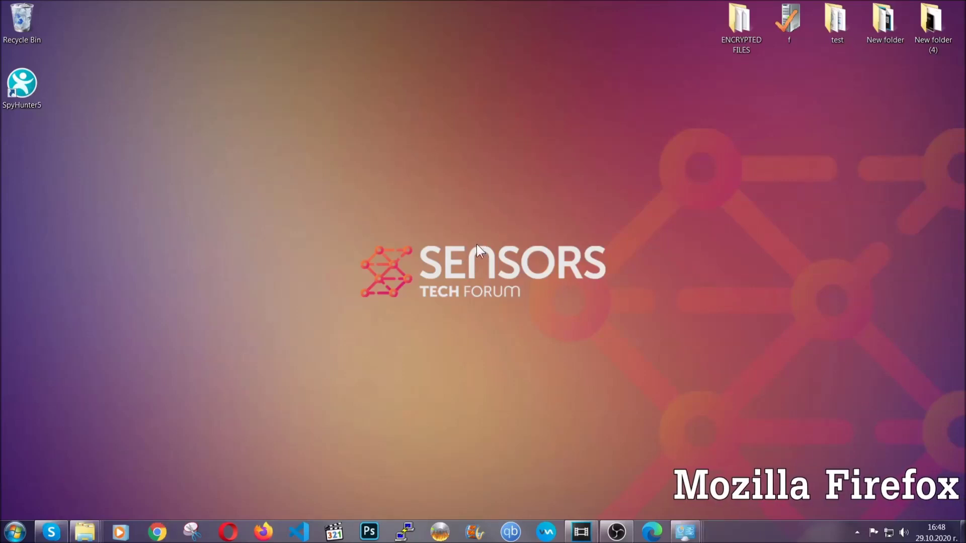
Launch Firefox and load the about:support Troubleshooting Information page
click(262, 533)
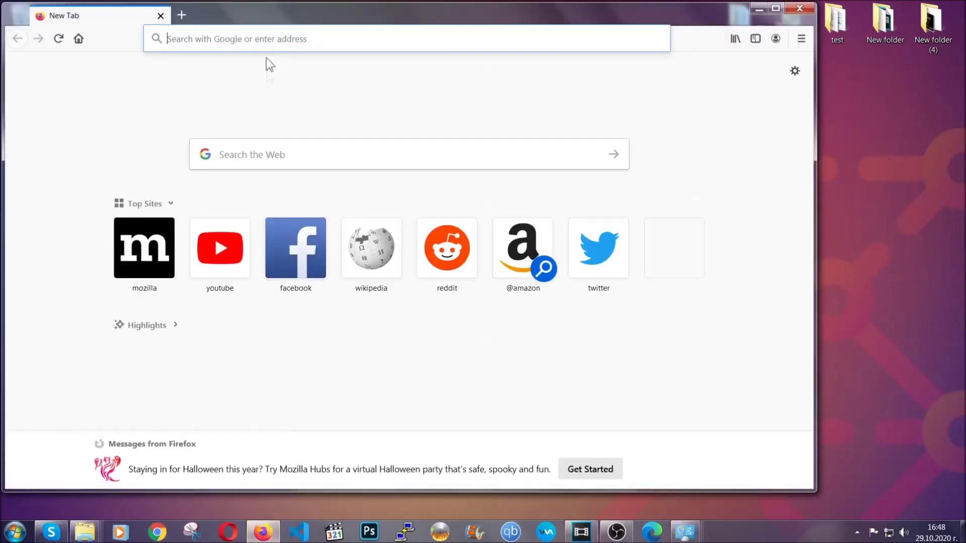
click(265, 38)
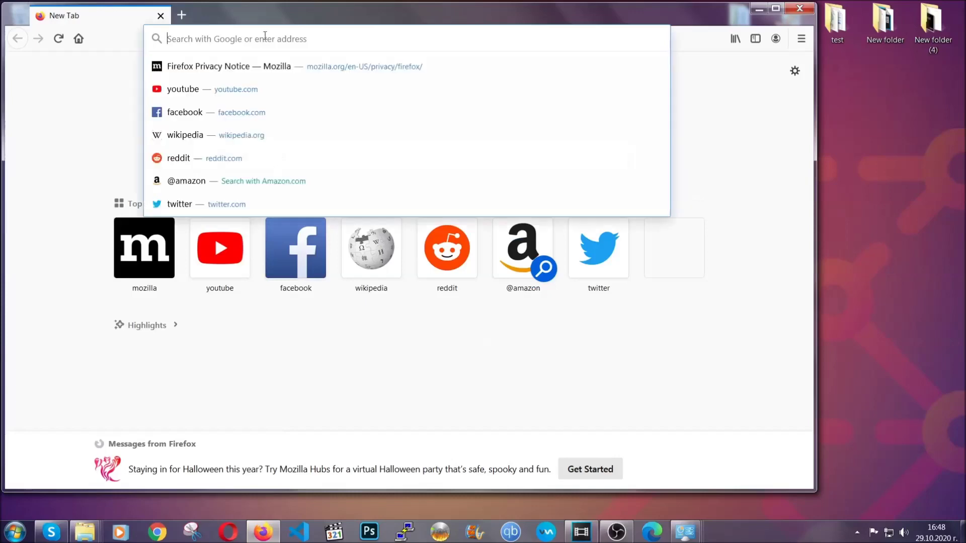
text(about)
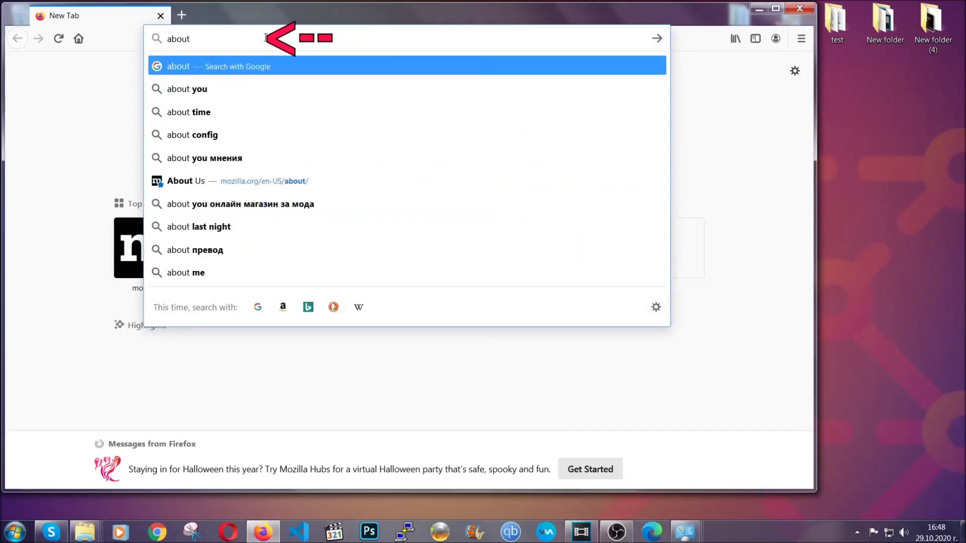
text(:support)
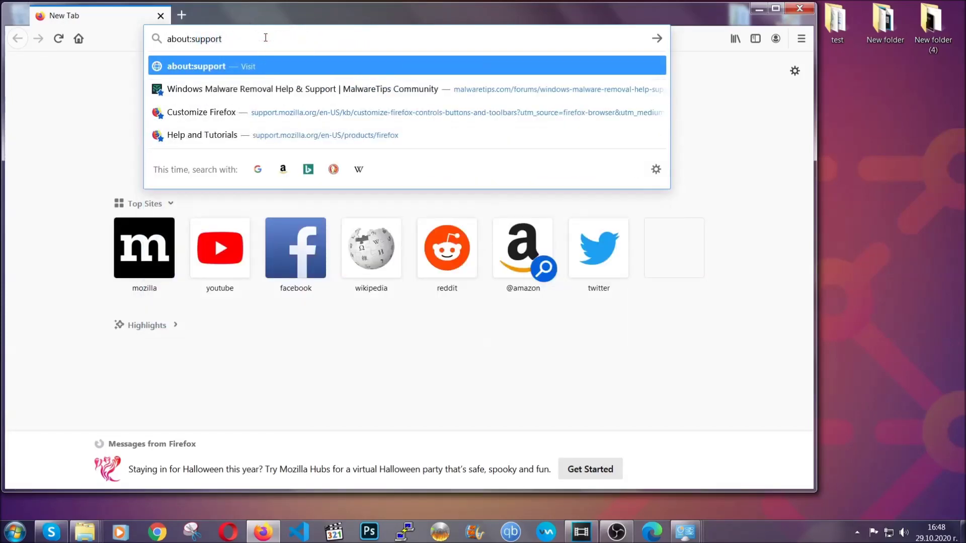
key(Return)
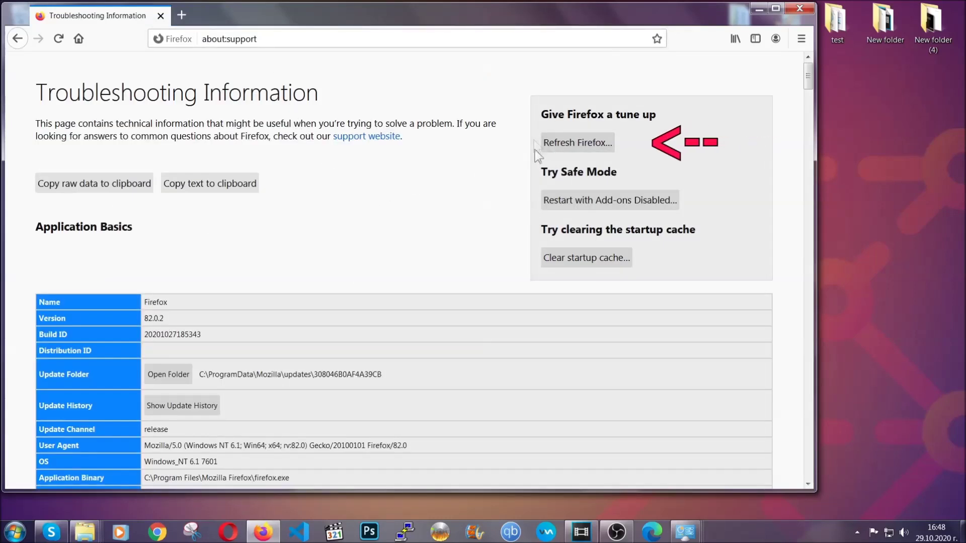
click(572, 147)
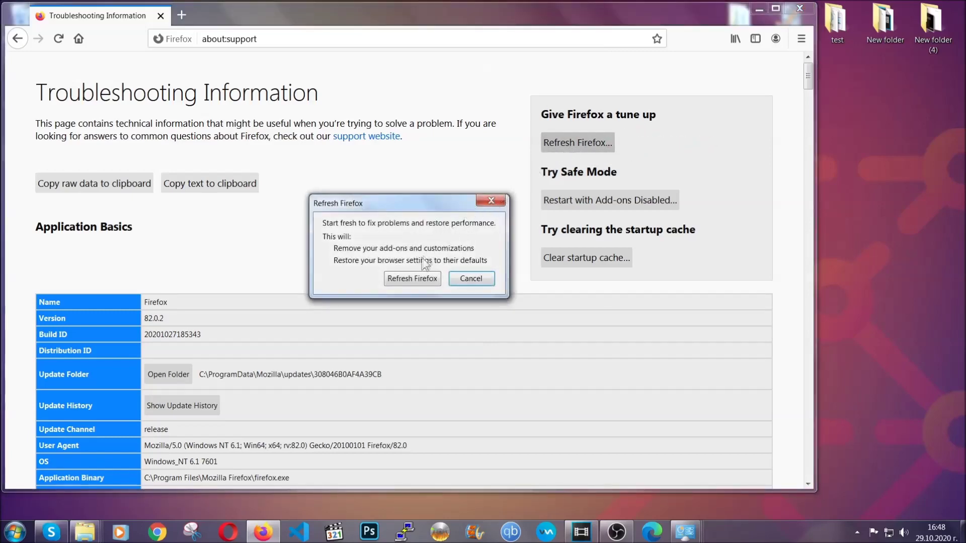
Confirm the Firefox refresh, finish the Import Wizard, and minimise Firefox to the desktop
click(412, 279)
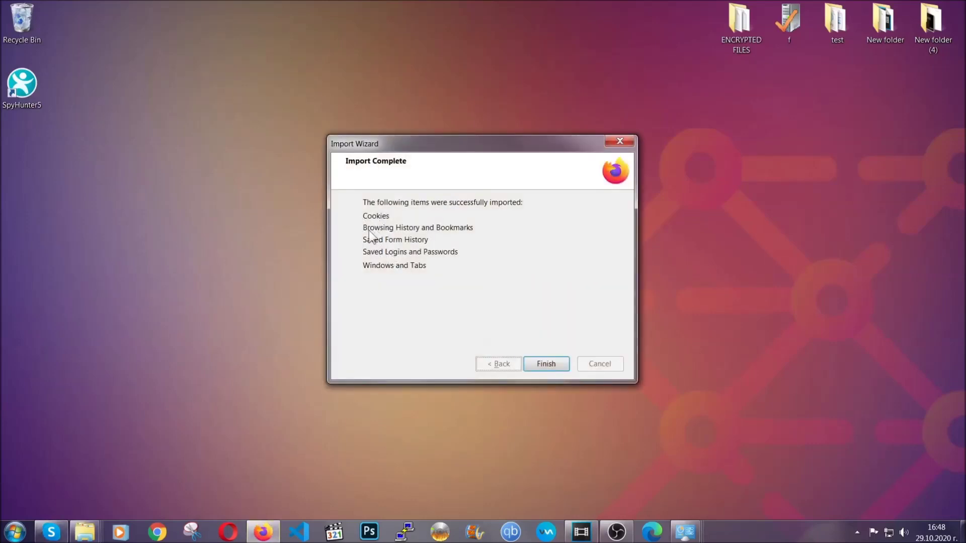
click(544, 364)
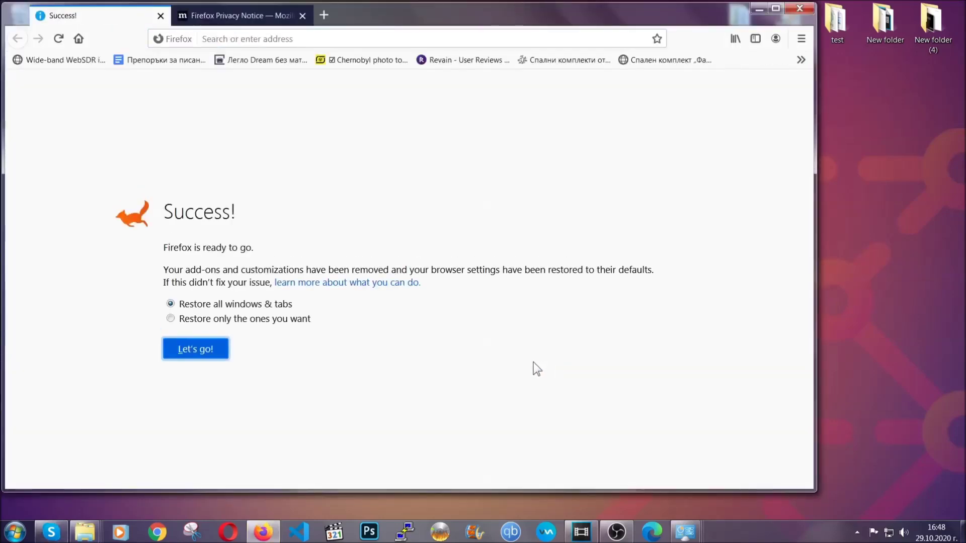
click(756, 9)
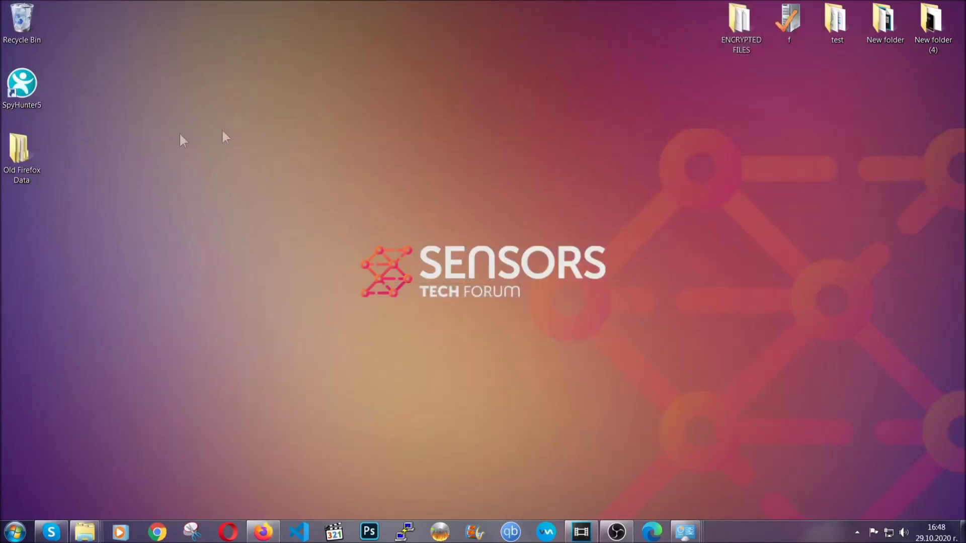
click(27, 154)
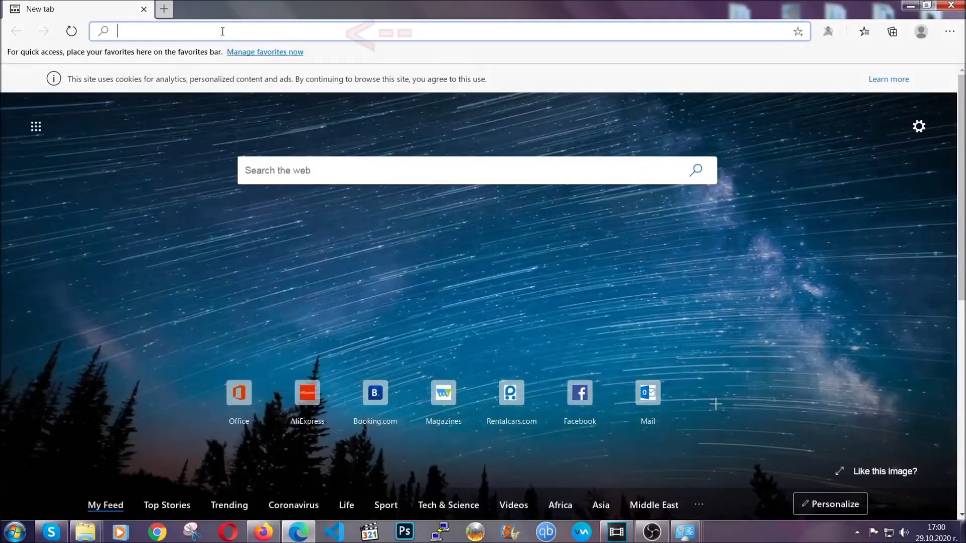
text(edge:)
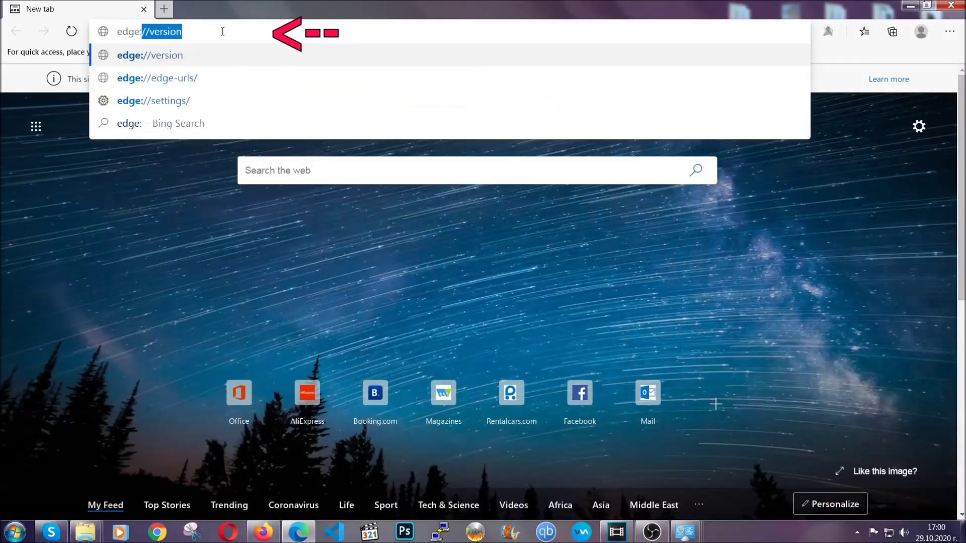
text(//setting)
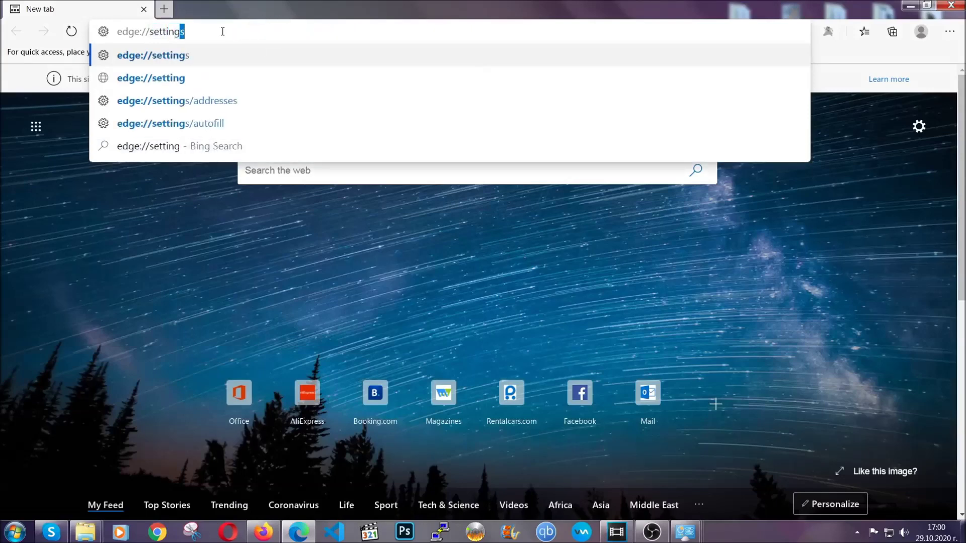
text(s/cle)
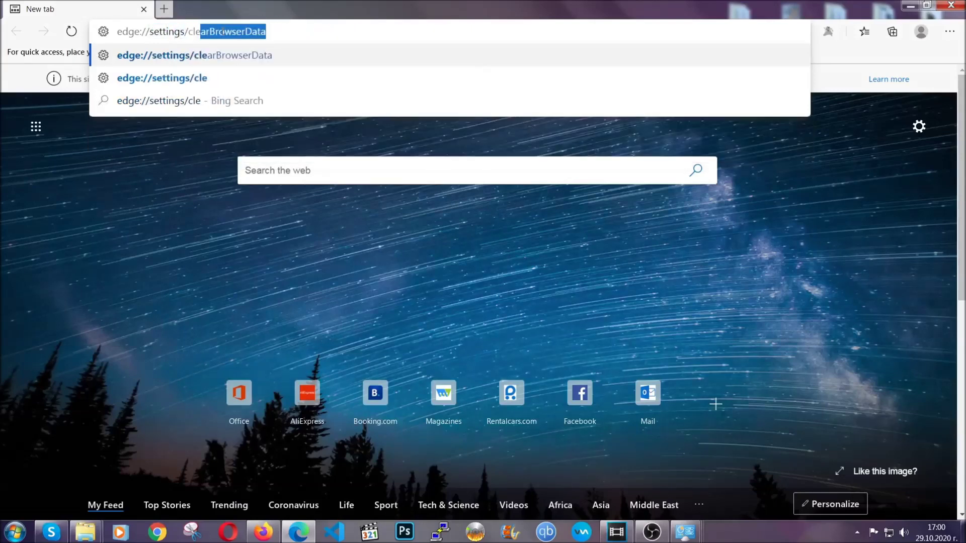
text(arBrow)
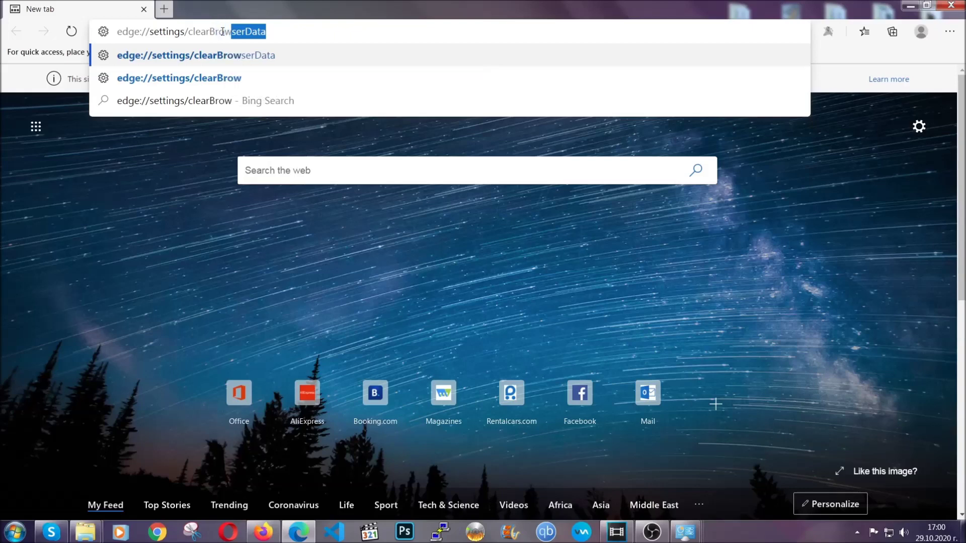
text(serData)
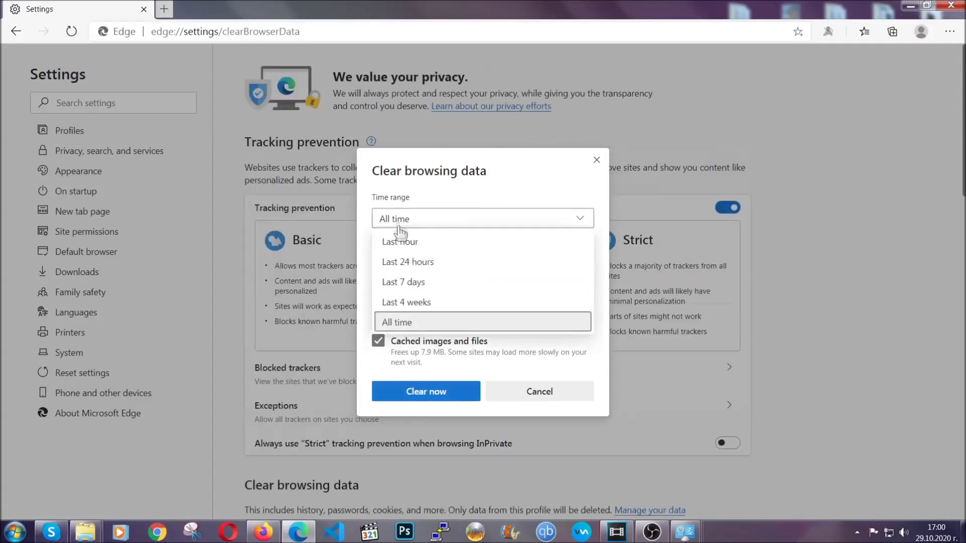
Clear Edge's browsing data for all time, with Passwords left unchecked
click(401, 323)
scroll(406, 305, down, 2)
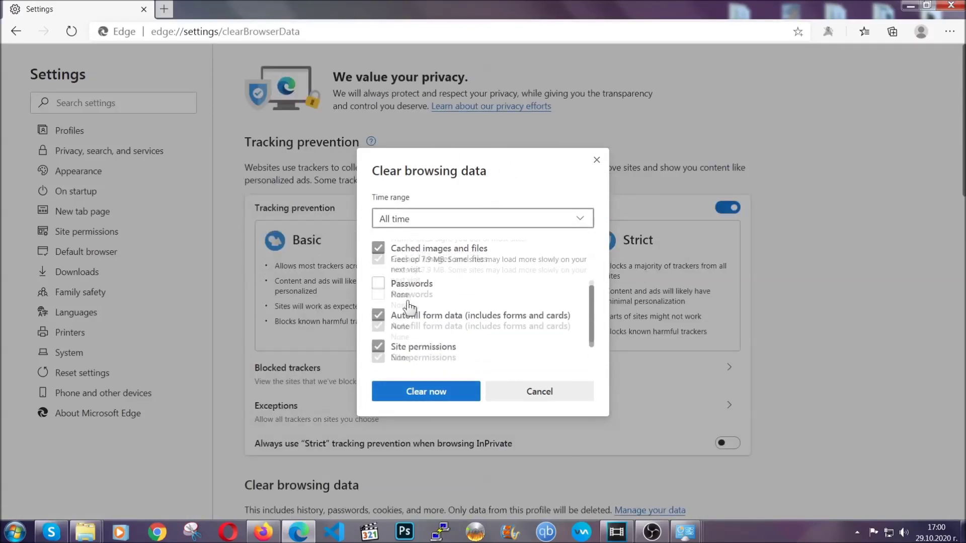
scroll(408, 310, down, 1)
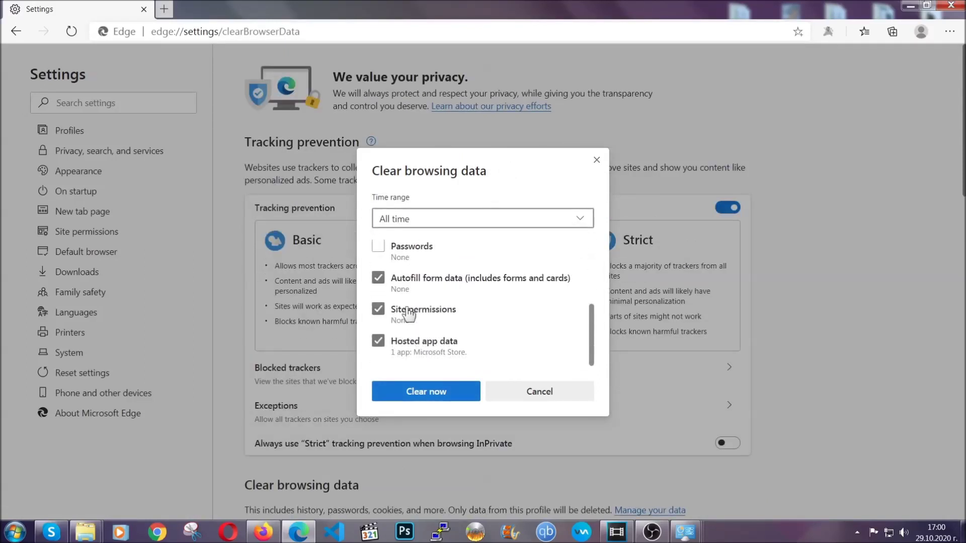
click(420, 393)
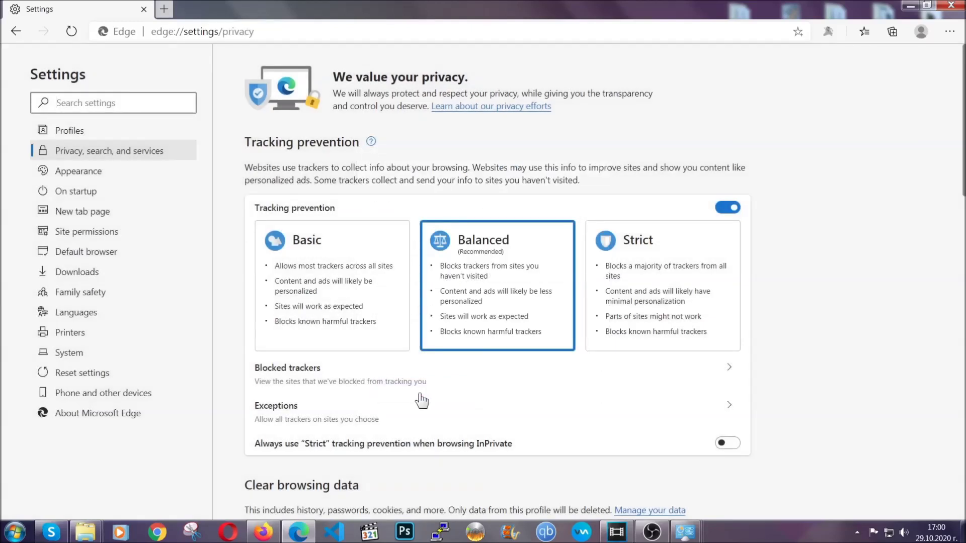
Remove the suspicious Microsoft Store extension from Edge's Extensions page
click(948, 31)
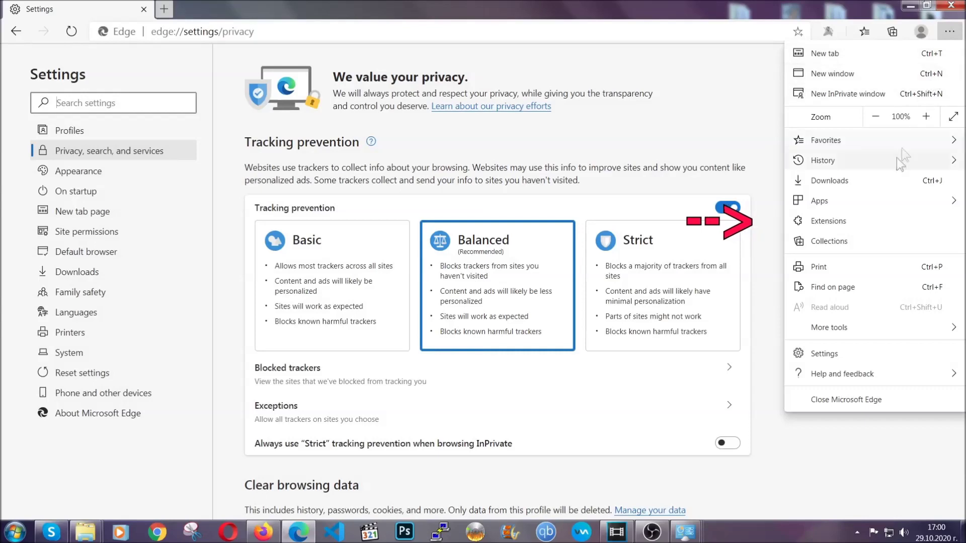
click(880, 219)
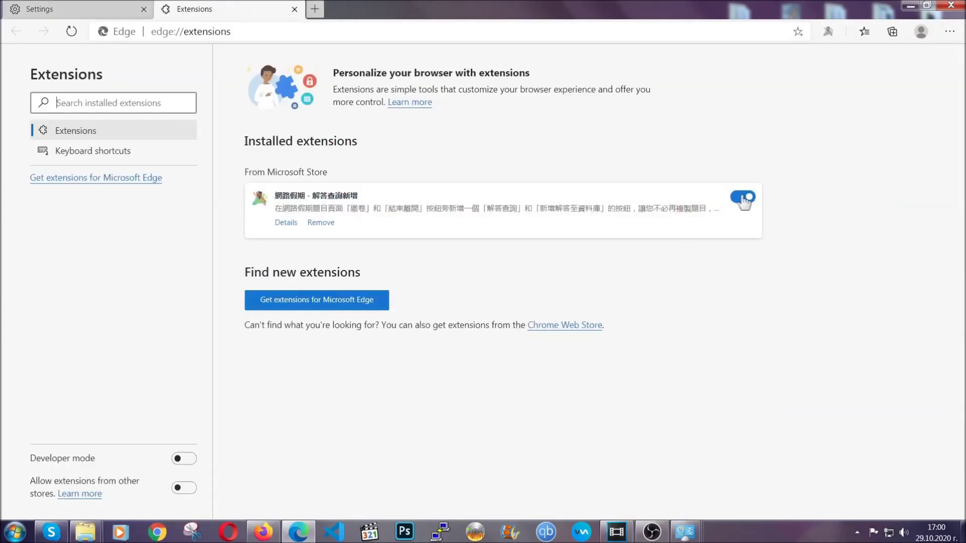
click(315, 224)
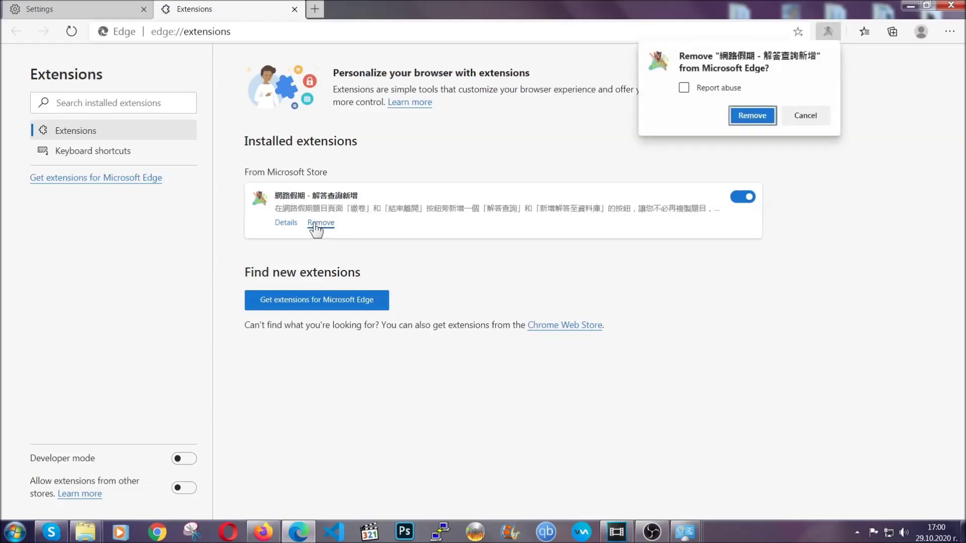
click(749, 116)
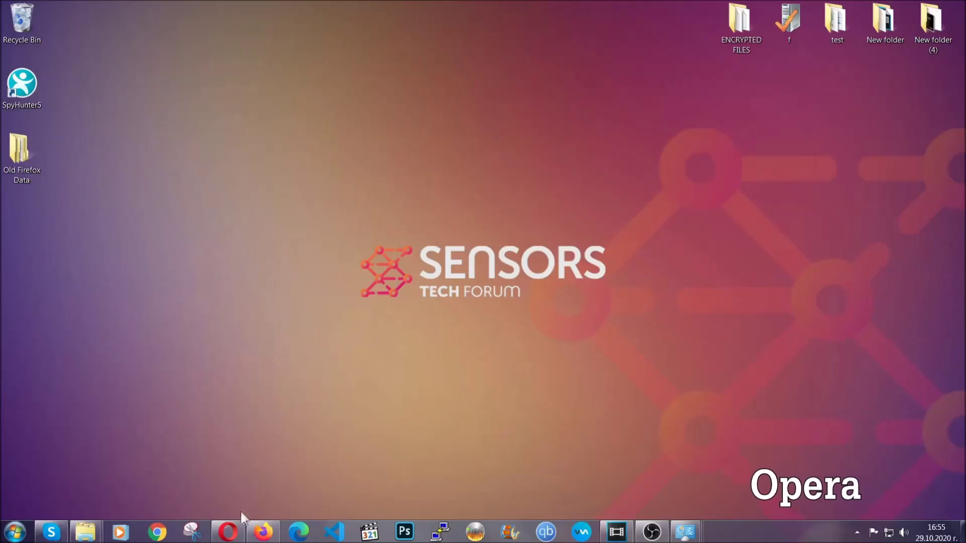
Launch Opera and load opera://settings/clearBrowserData, showing the full data-type list
click(229, 531)
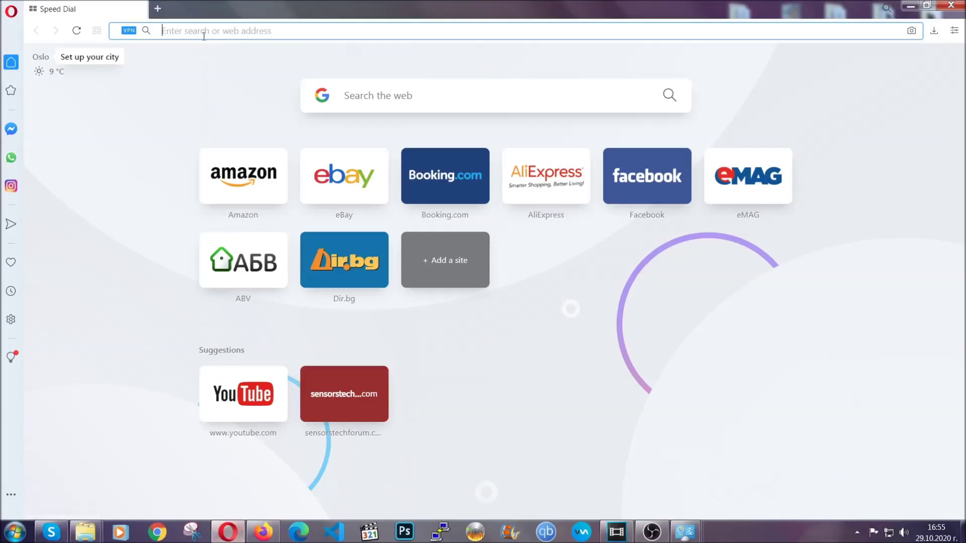
text(opera)
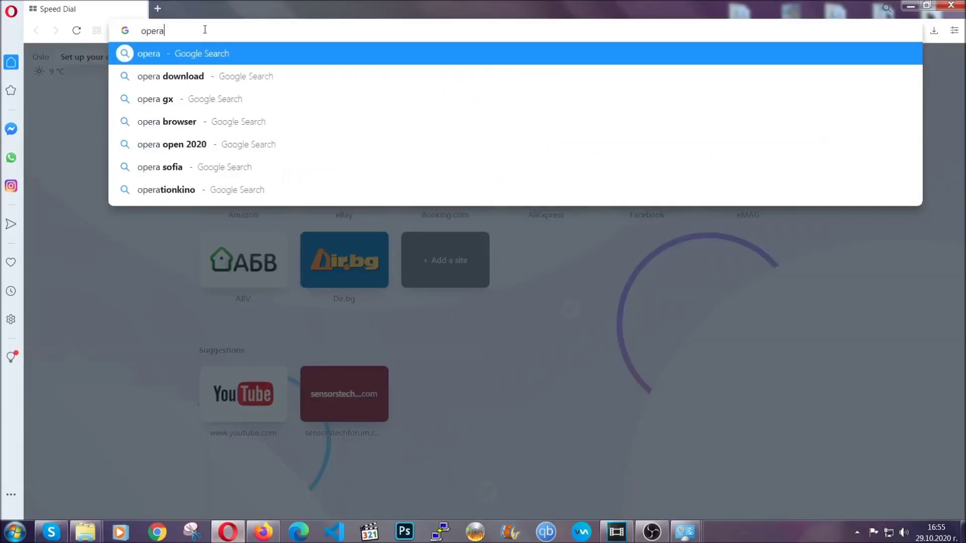
text(://set)
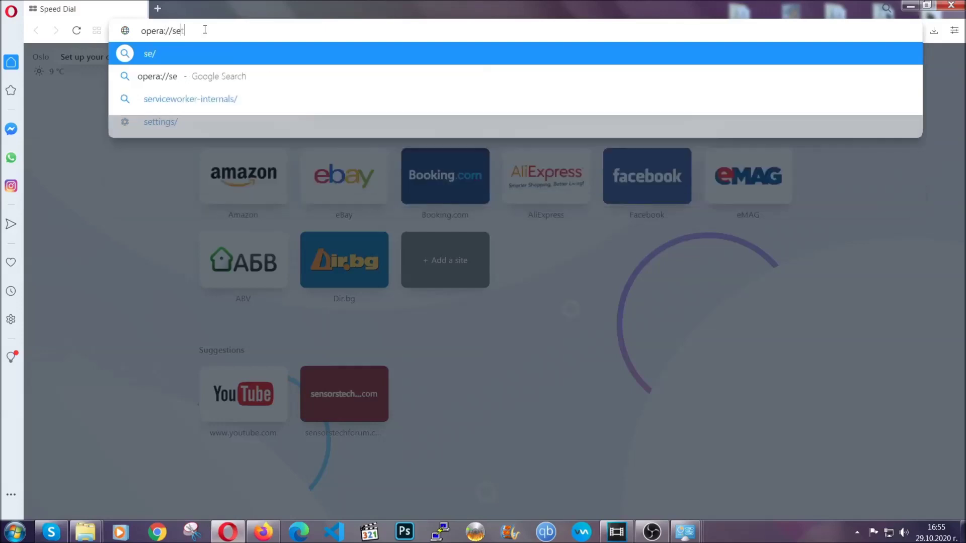
text(tings/c)
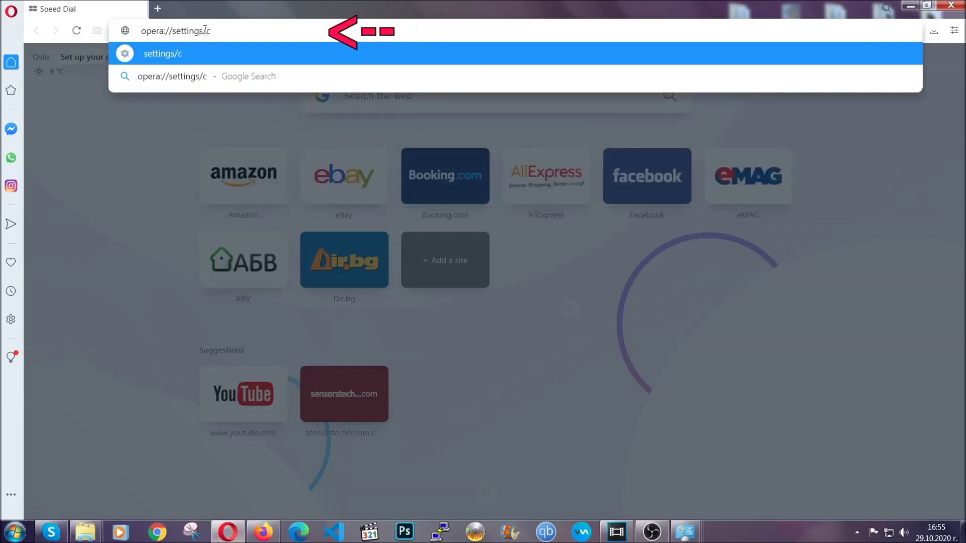
text(learBr)
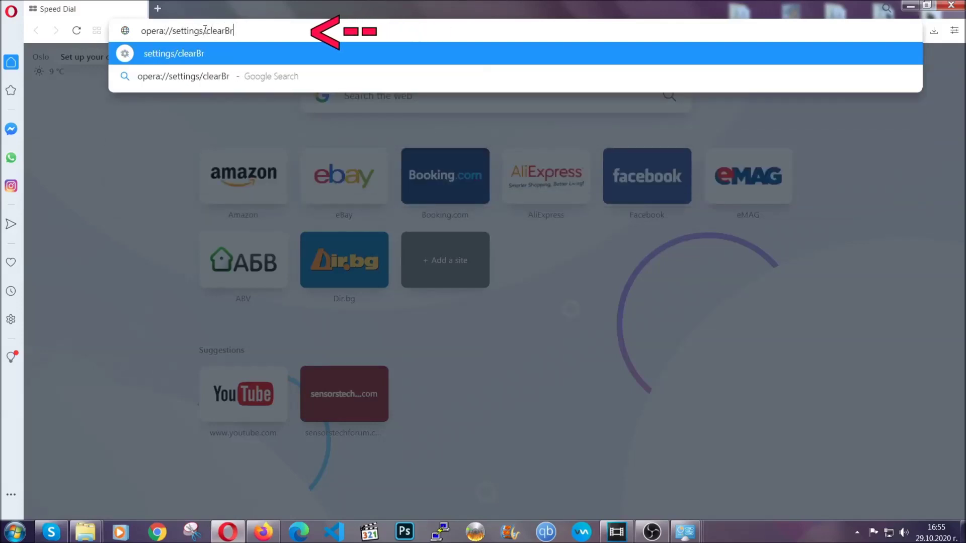
text(rwserData)
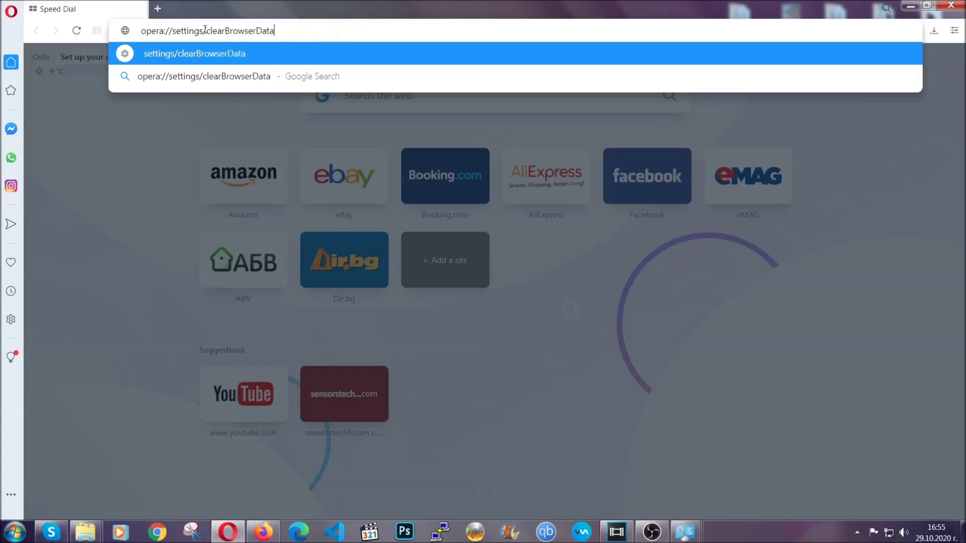
key(Return)
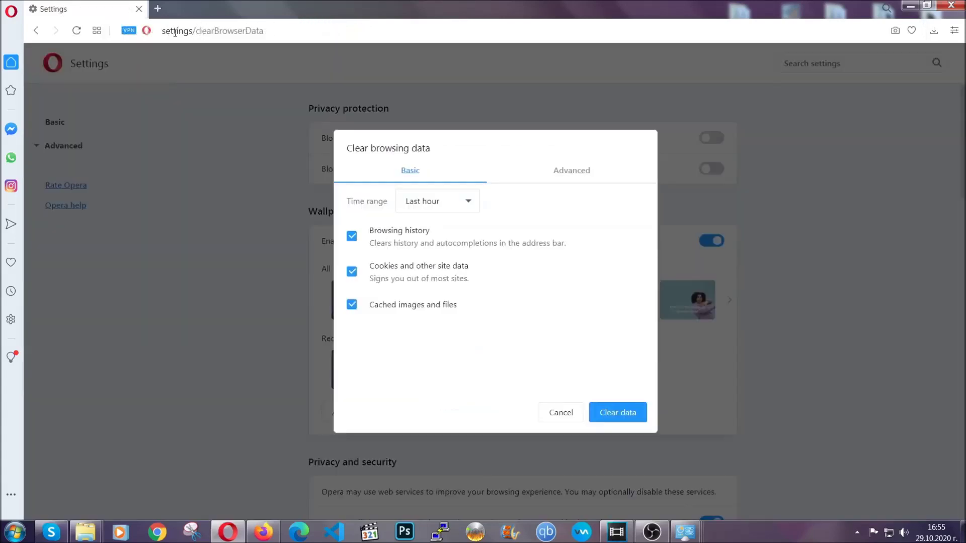
click(570, 177)
Clear Opera's browsing data for All time with Site Settings included and passwords left unticked
click(474, 203)
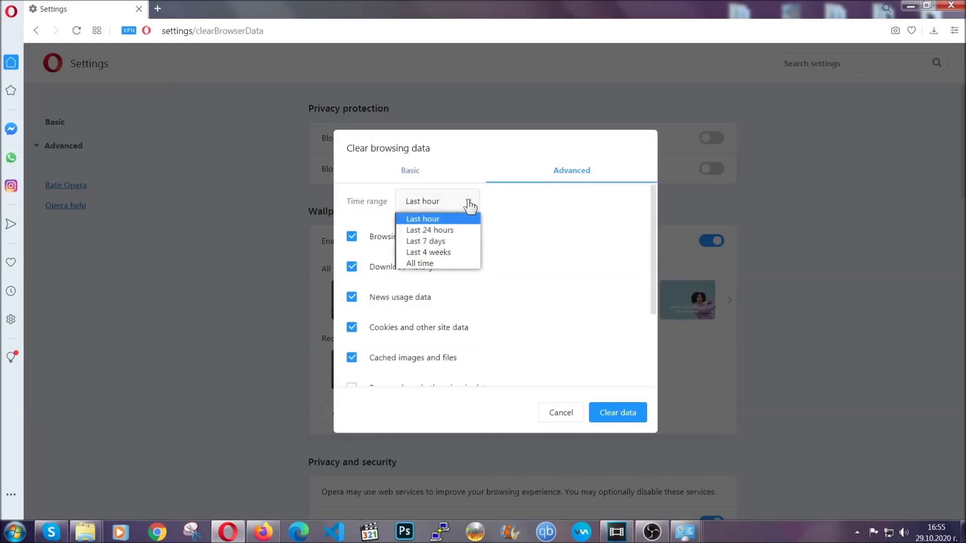
click(436, 260)
scroll(441, 270, down, 3)
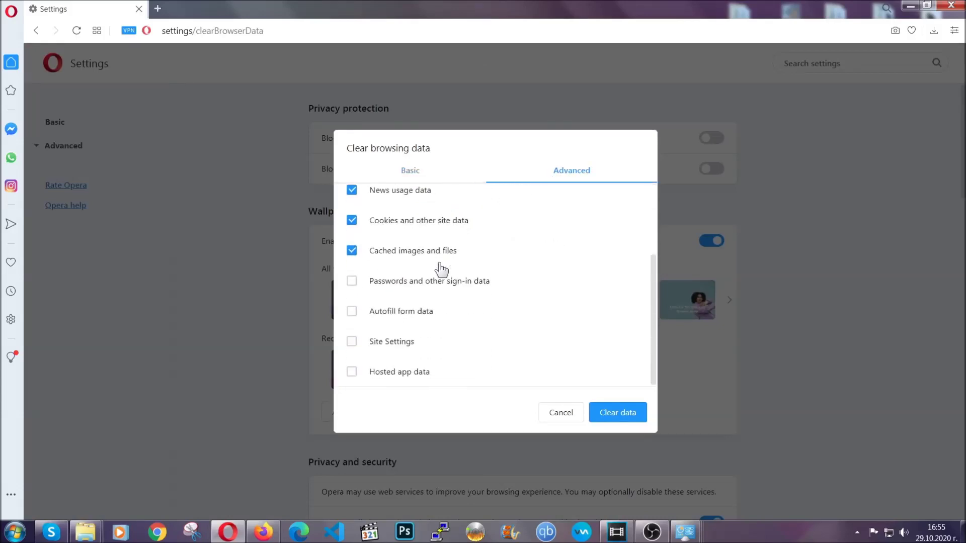
click(395, 344)
click(615, 416)
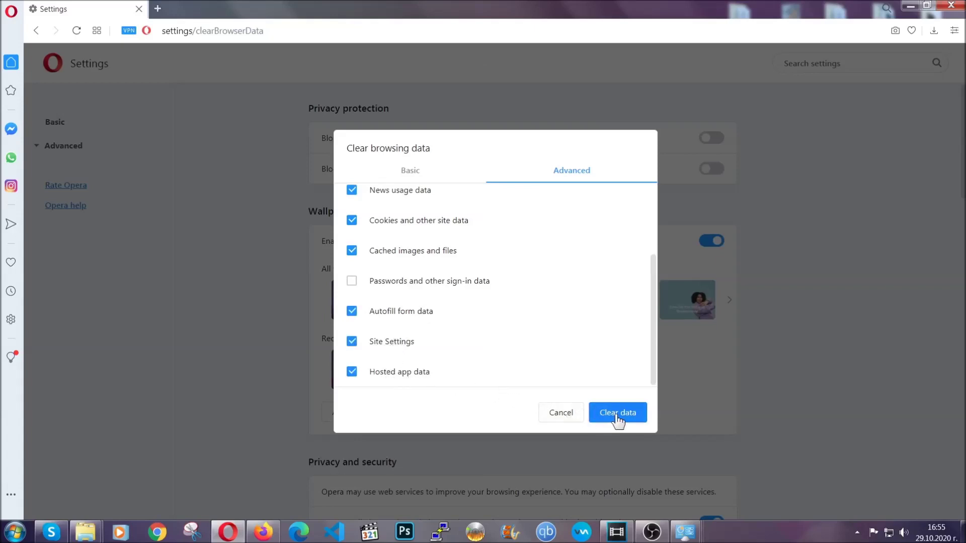